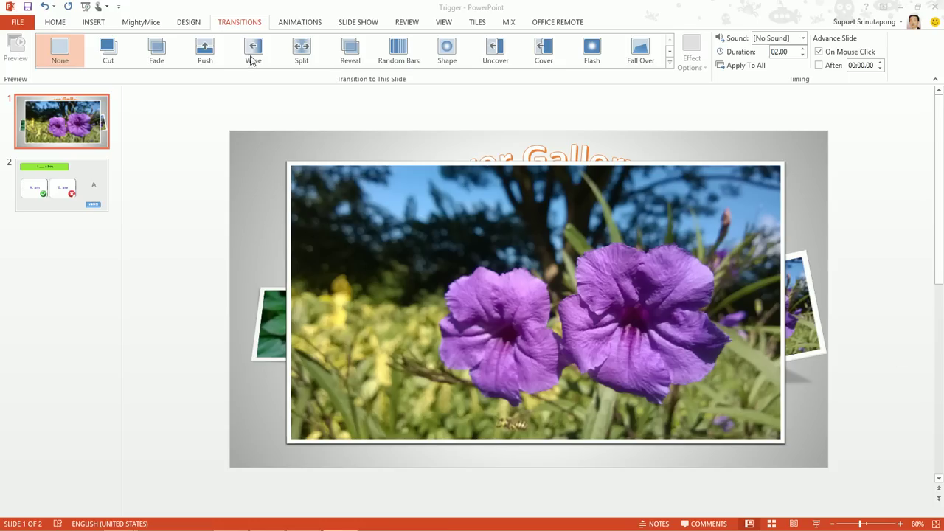
Check the slide's animation and transition settings, then start the slide show from the gallery slide.
left_click(292, 17)
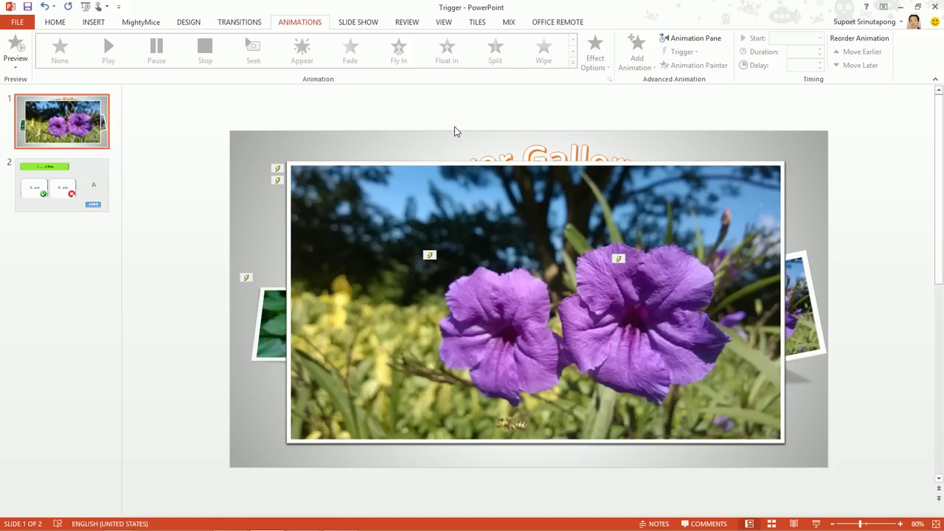
left_click(228, 19)
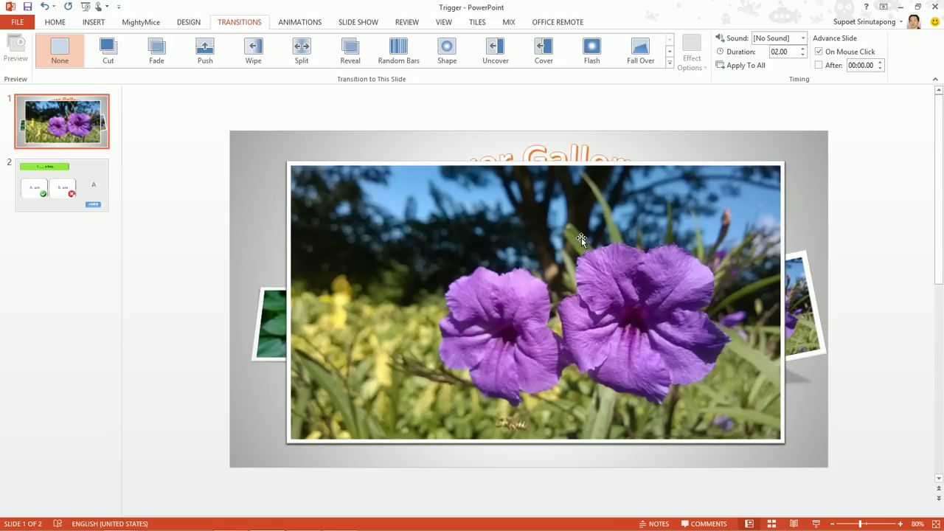
left_click(816, 524)
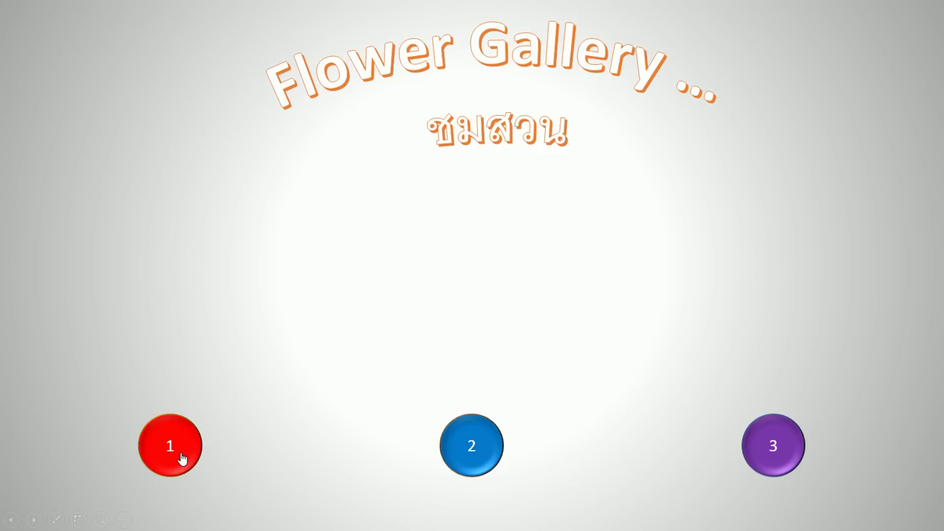
Reveal the yellow flower photo, zoom it in and out, then reveal the white and purple photos.
left_click(181, 455)
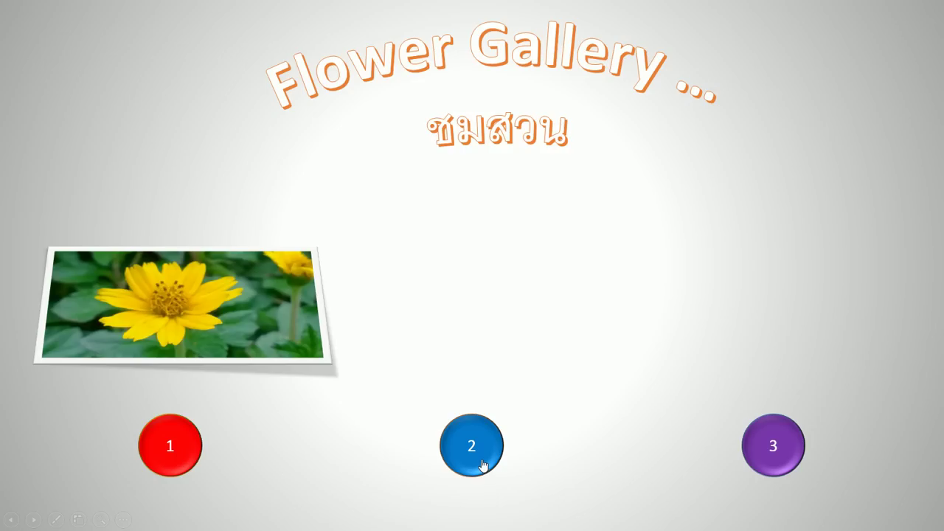
left_click(231, 322)
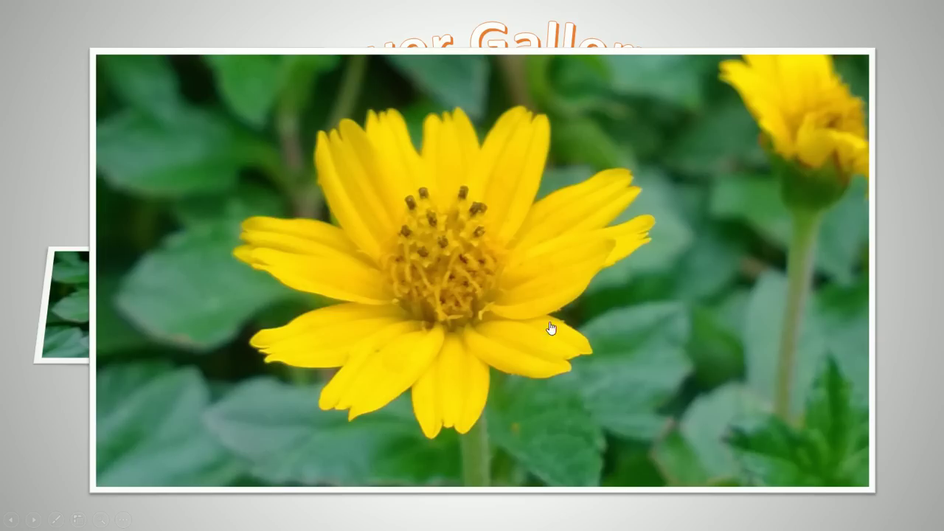
left_click(606, 305)
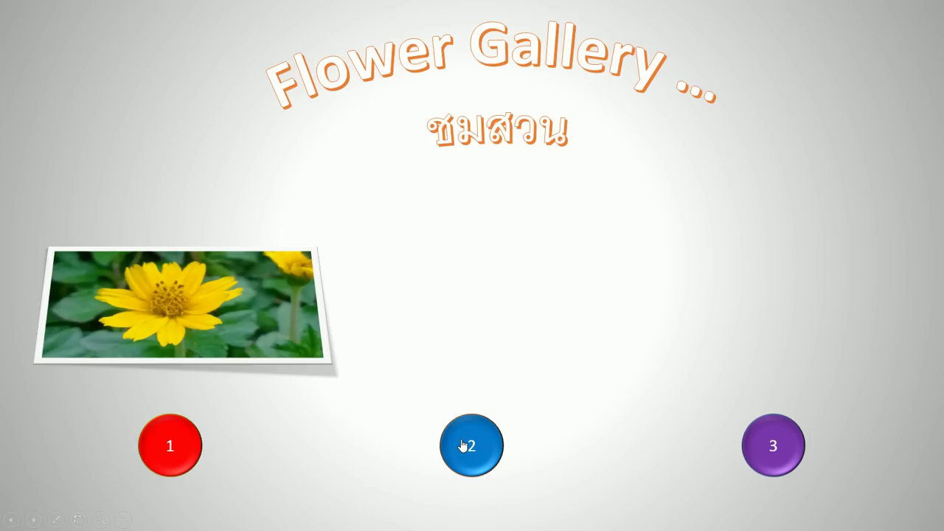
left_click(463, 446)
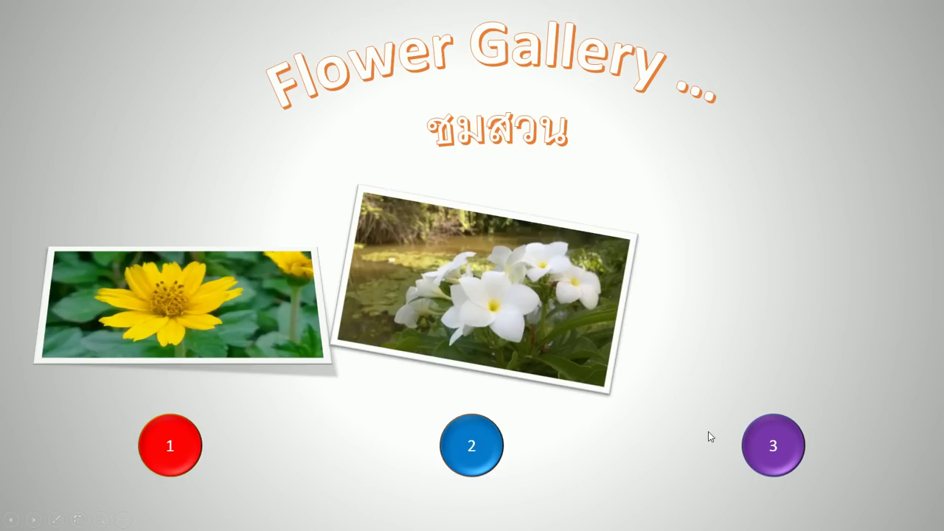
left_click(792, 446)
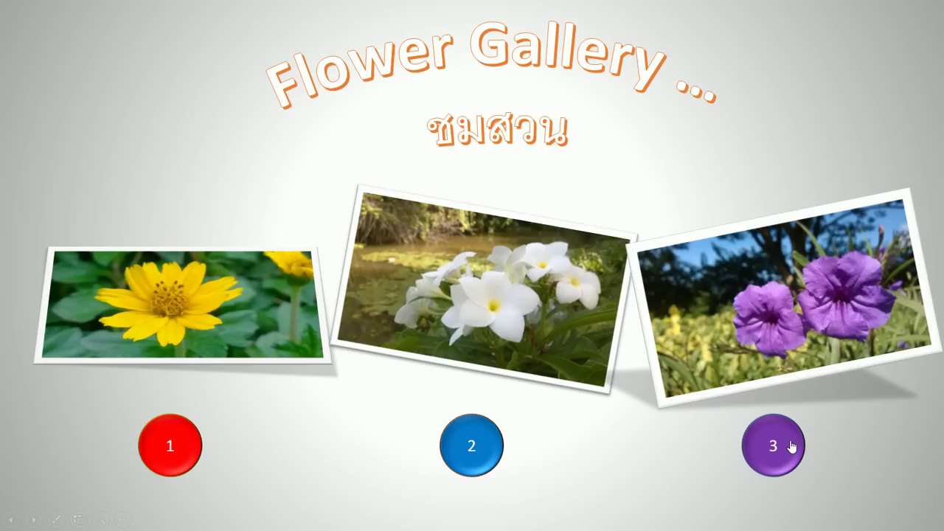
Zoom the white and then the purple flower photo to fill the slide and back.
left_click(515, 321)
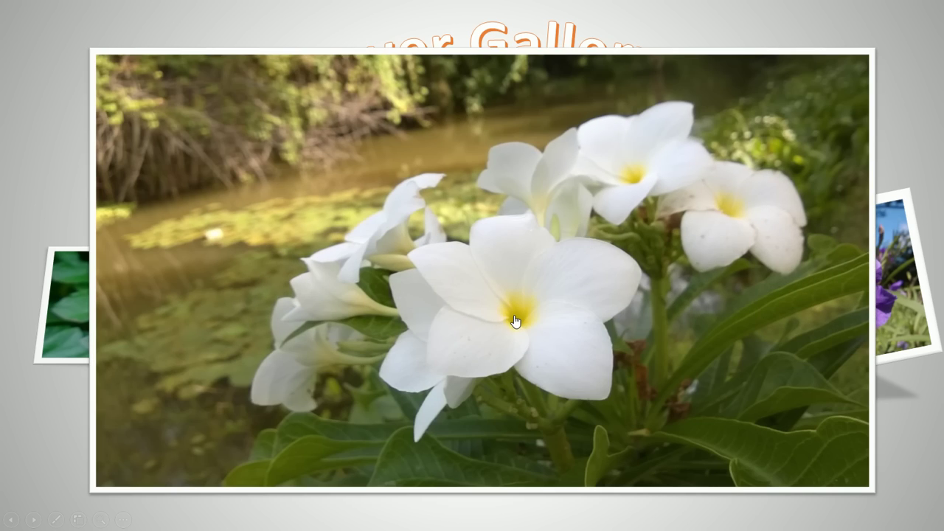
left_click(515, 321)
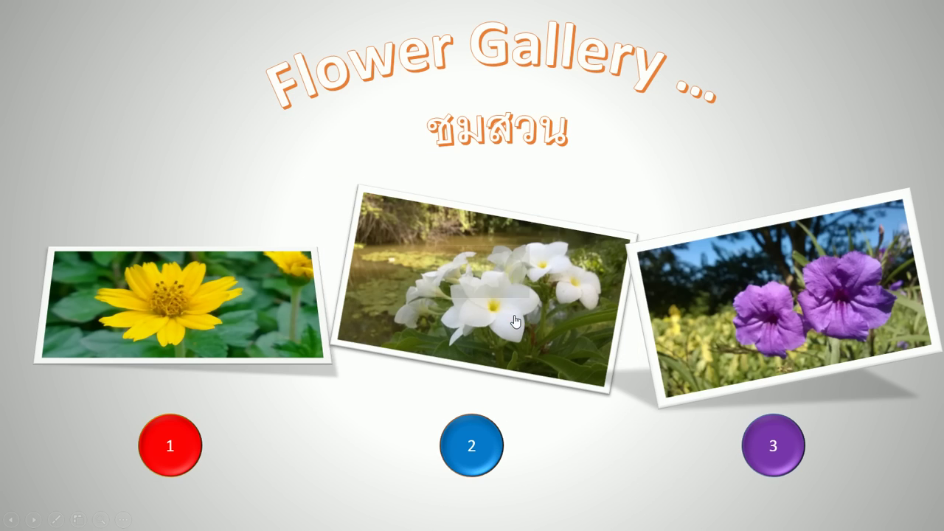
left_click(753, 343)
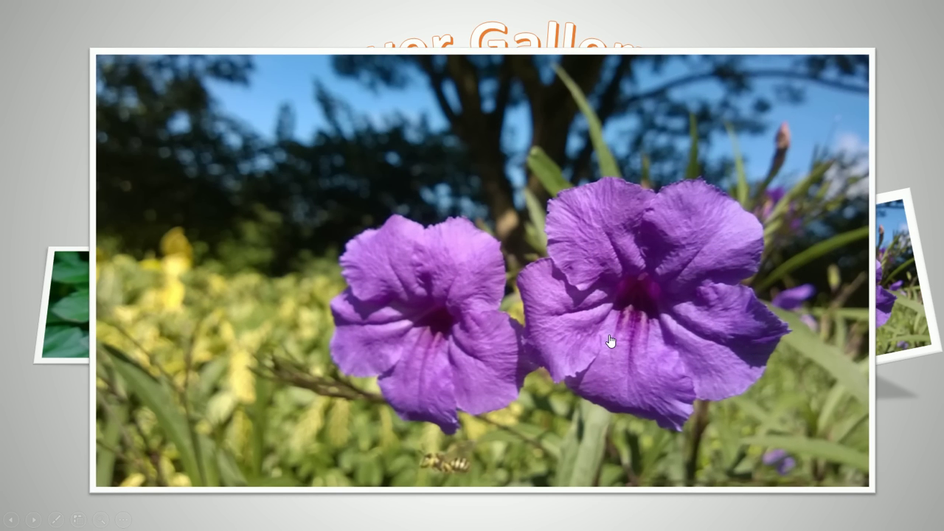
left_click(609, 340)
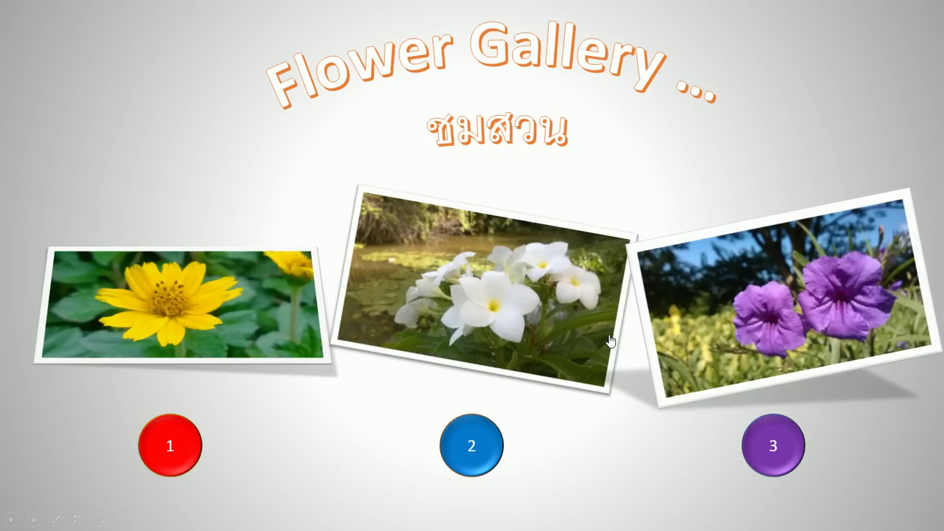
On the 'I ___ a boy.' quiz, check 'am', cross 'are', reveal answer A, then exit.
left_click(610, 340)
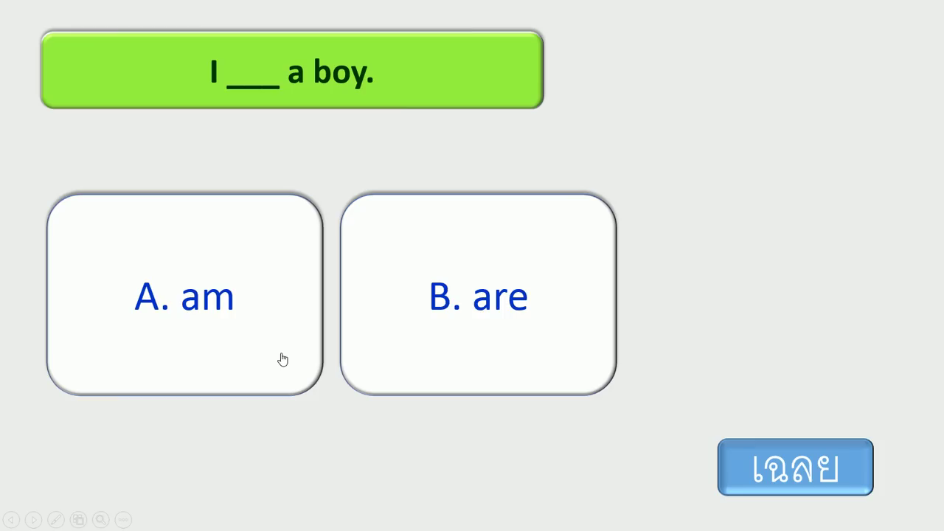
left_click(246, 316)
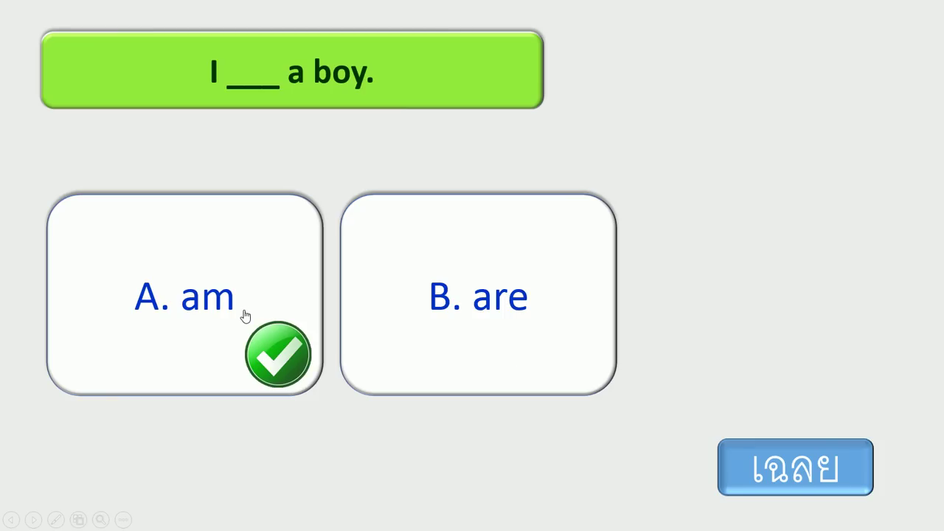
left_click(497, 343)
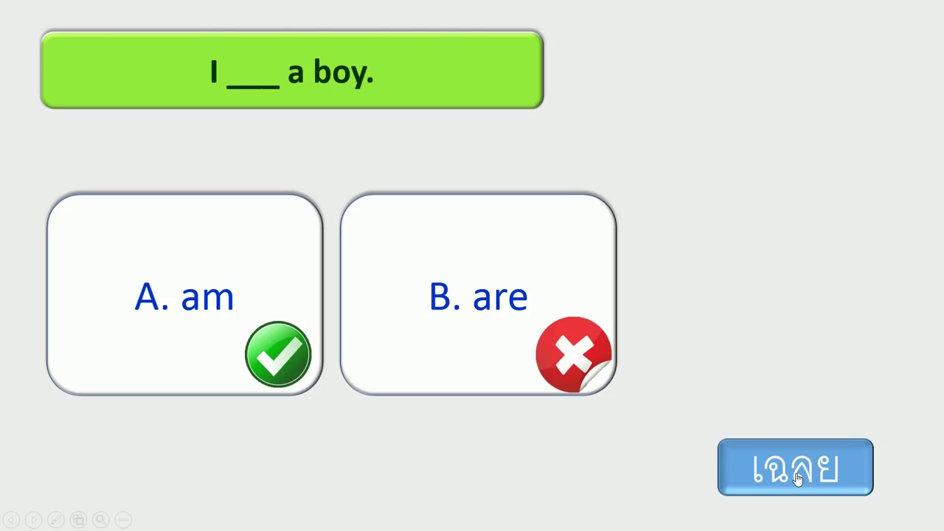
left_click(798, 479)
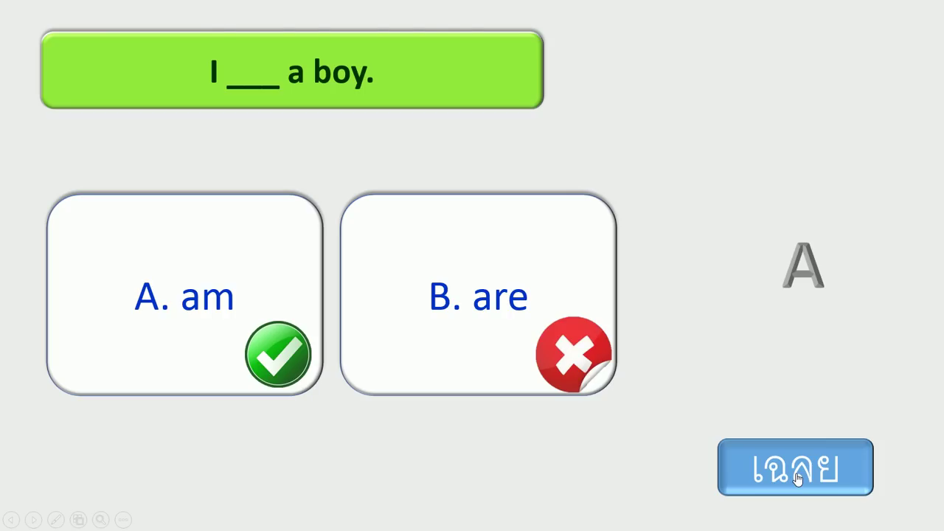
key("Escape")
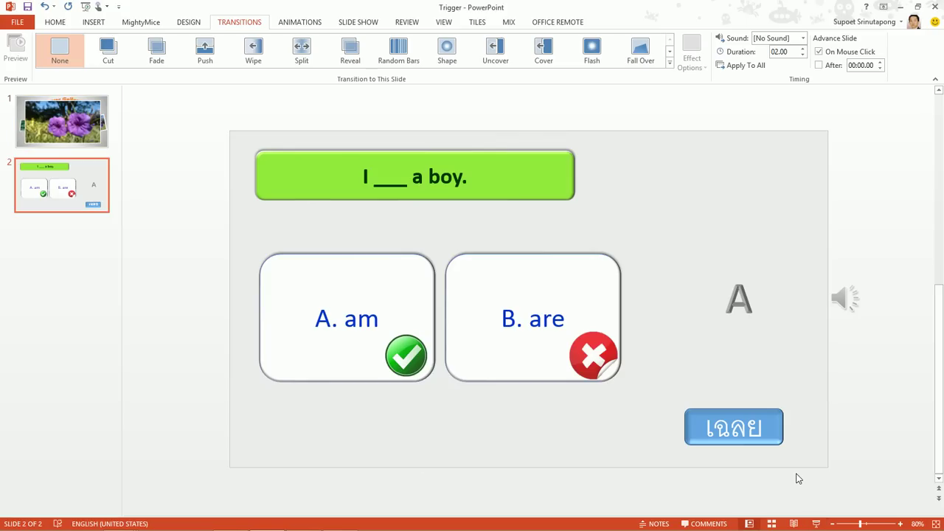
Play the quiz slide's sound, select the green check picture, and return to gallery slide 1.
left_click(843, 297)
left_click(683, 329)
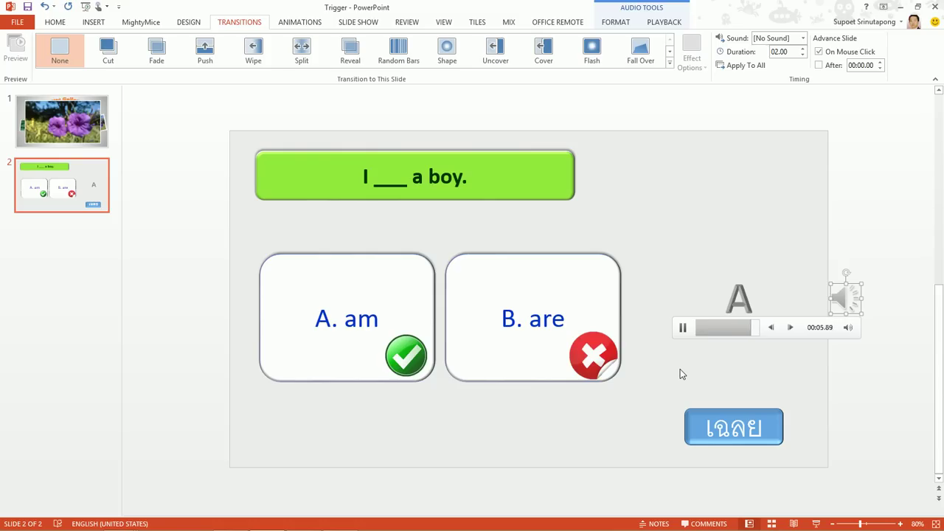
left_click(599, 360)
left_click(408, 357)
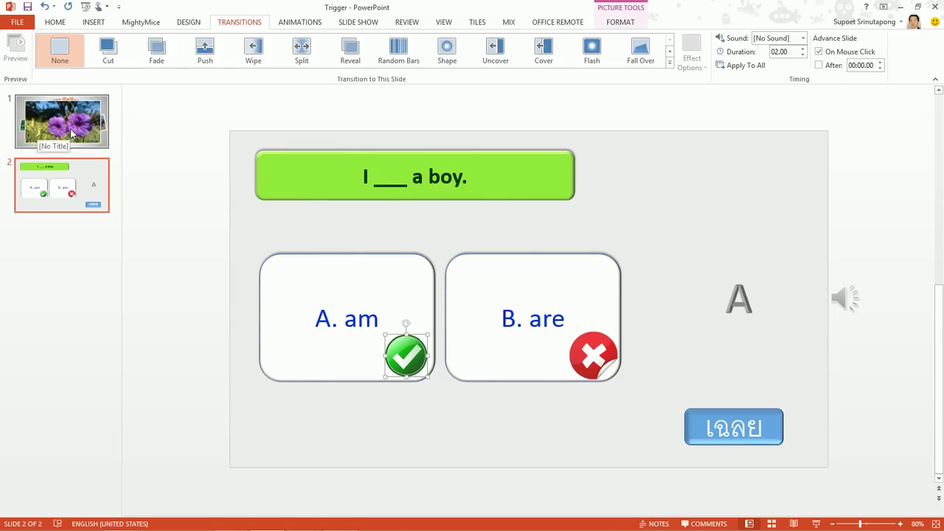
left_click(71, 129)
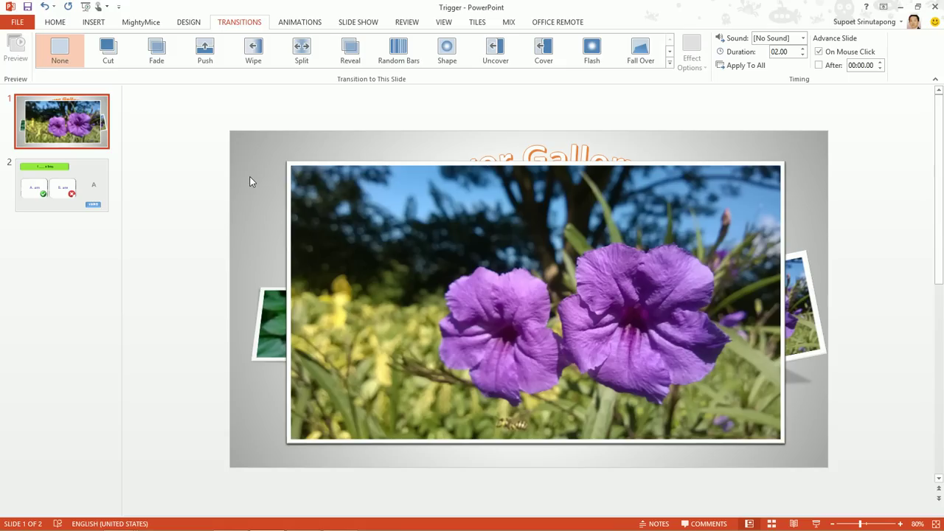
left_click(93, 94)
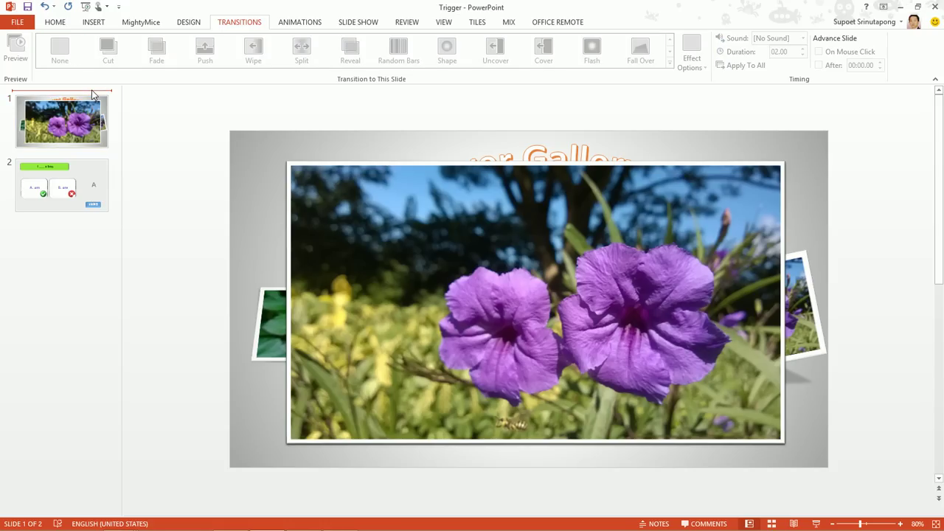
Add a new blank-layout first slide ahead of the gallery and view the Photo Album options.
key("Return")
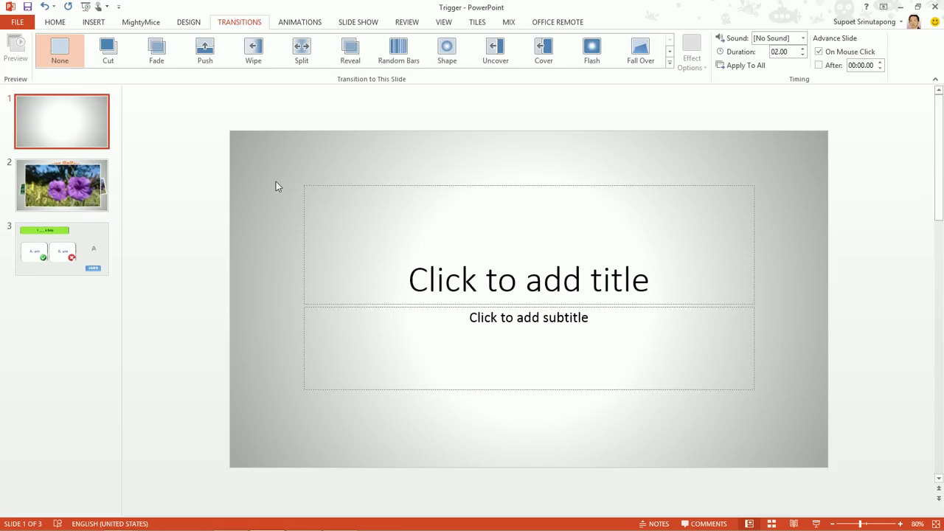
right_click(272, 158)
mouse_move(303, 198)
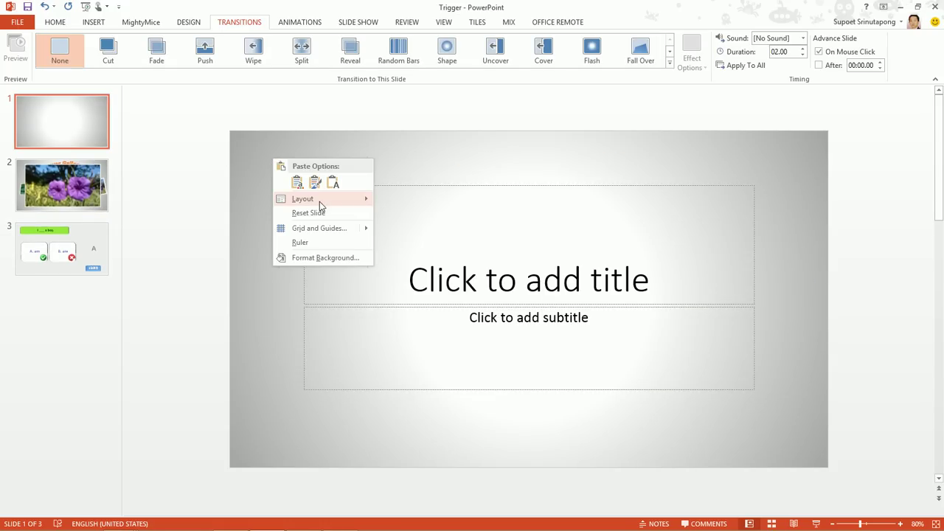
left_click(392, 330)
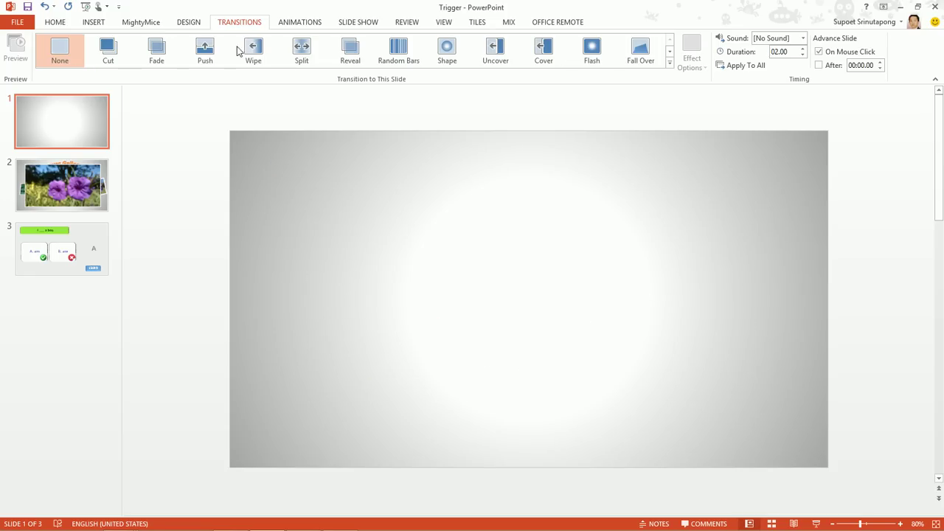
left_click(102, 26)
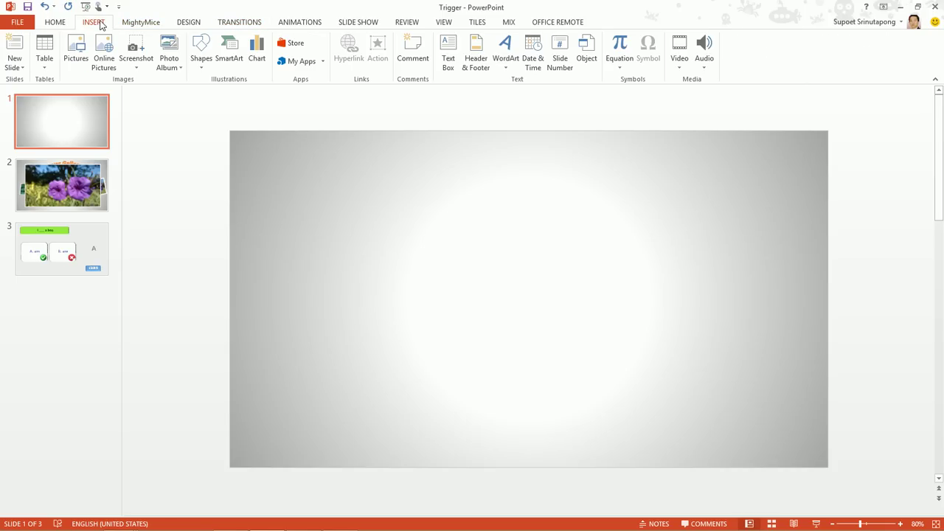
left_click(172, 68)
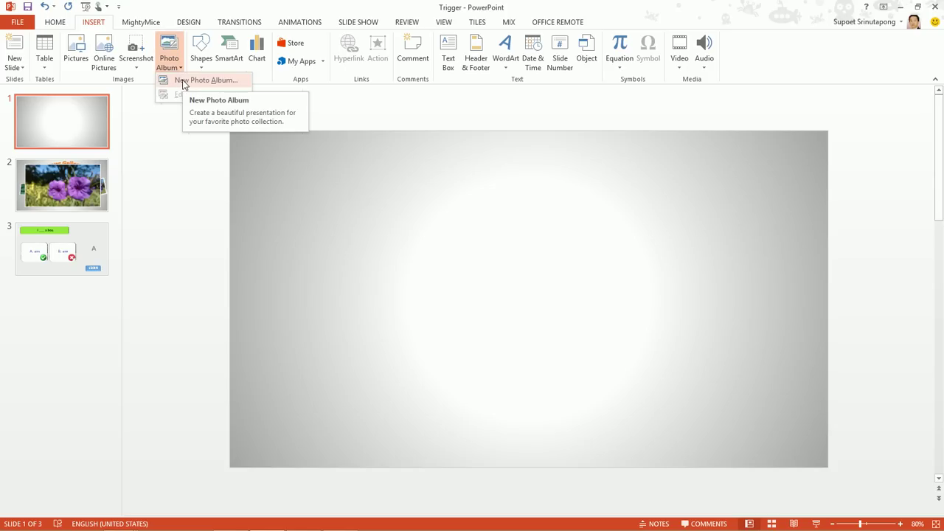
Insert the yellow, white and purple flower photos and apply the white-frame picture style.
left_click(74, 53)
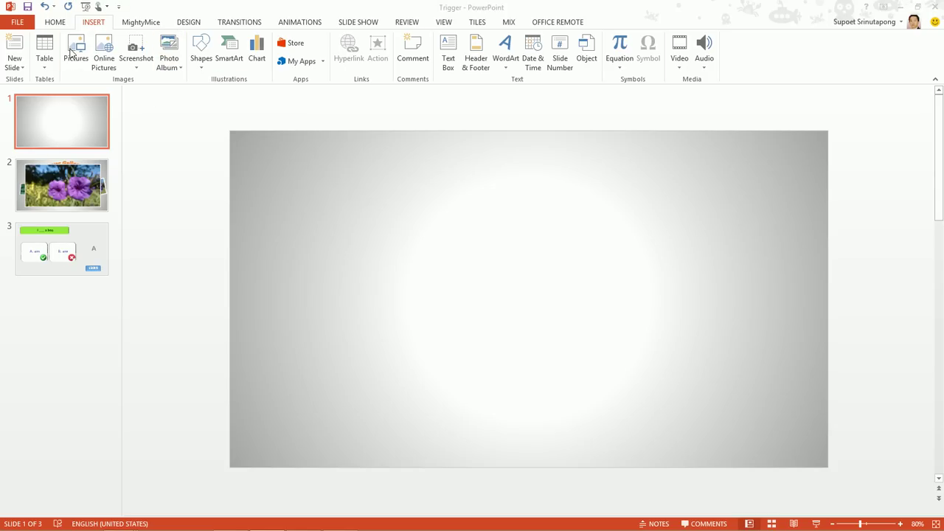
left_click(437, 299)
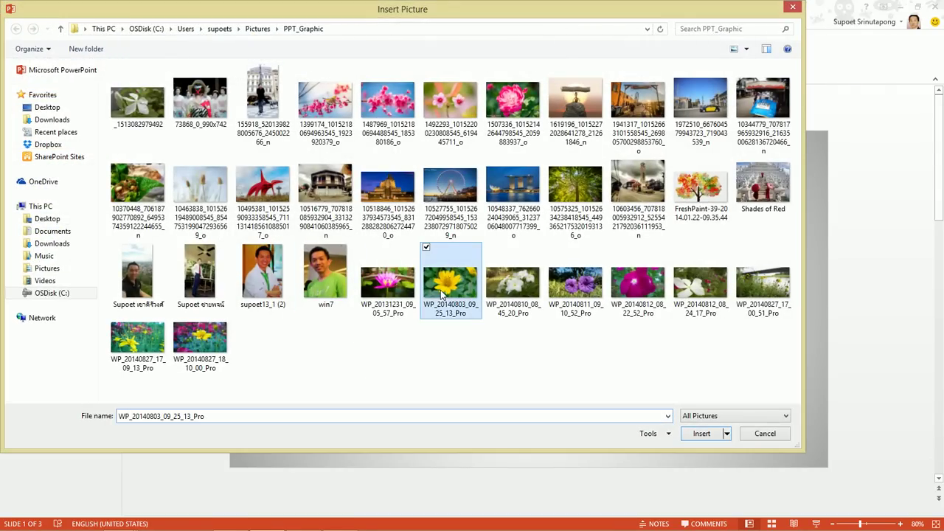
left_click(514, 293, "ctrl")
left_click(571, 297, "ctrl")
left_click(701, 434)
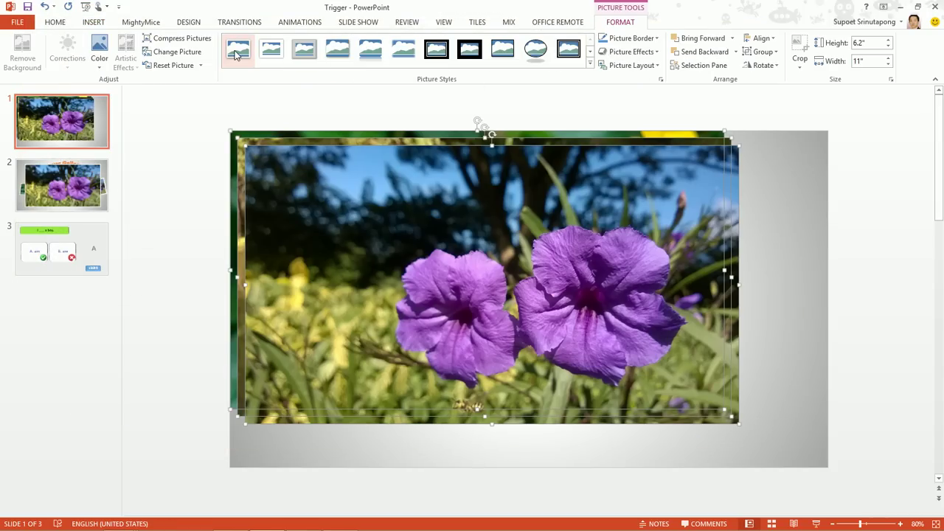
left_click(238, 52)
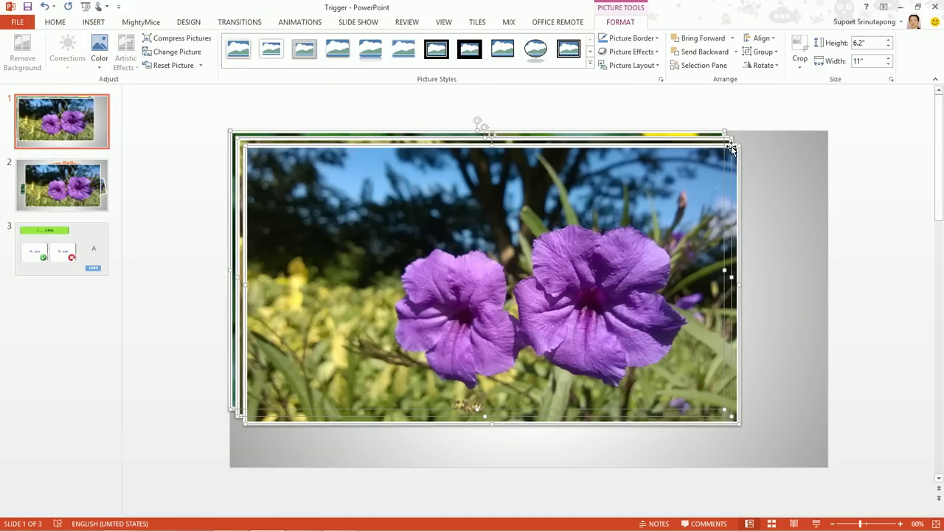
Shrink the photos to 2.47 inches tall and spread them out side by side.
left_click_drag(736, 145, 434, 305)
left_click_drag(369, 316, 372, 258)
left_click(519, 310)
mouse_move(439, 299)
left_mouse_down()
mouse_move(529, 315)
mouse_move(781, 298)
left_mouse_up()
left_click_drag(420, 293, 558, 298)
left_click_drag(353, 254, 346, 266)
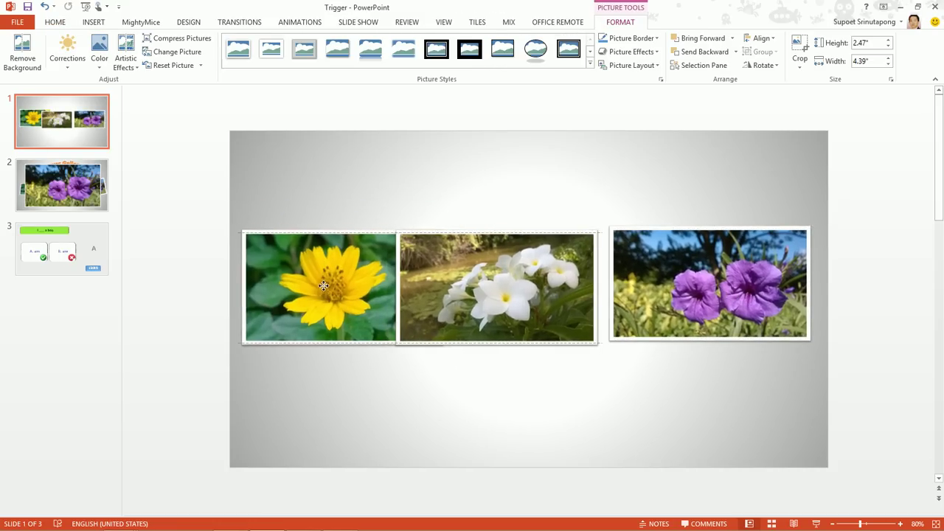
Shrink all three photos further and space them evenly in a row.
left_click_drag(203, 199, 862, 337)
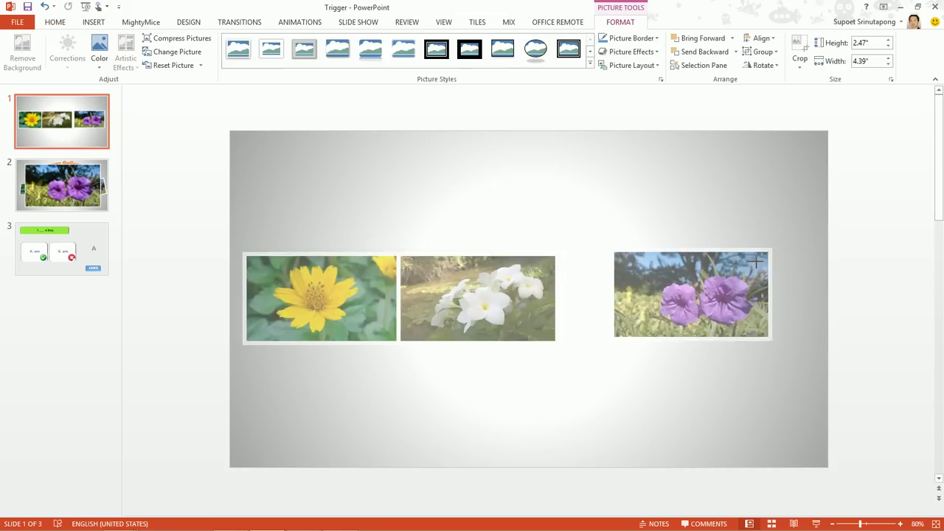
left_click_drag(804, 230, 746, 264)
left_click(546, 248)
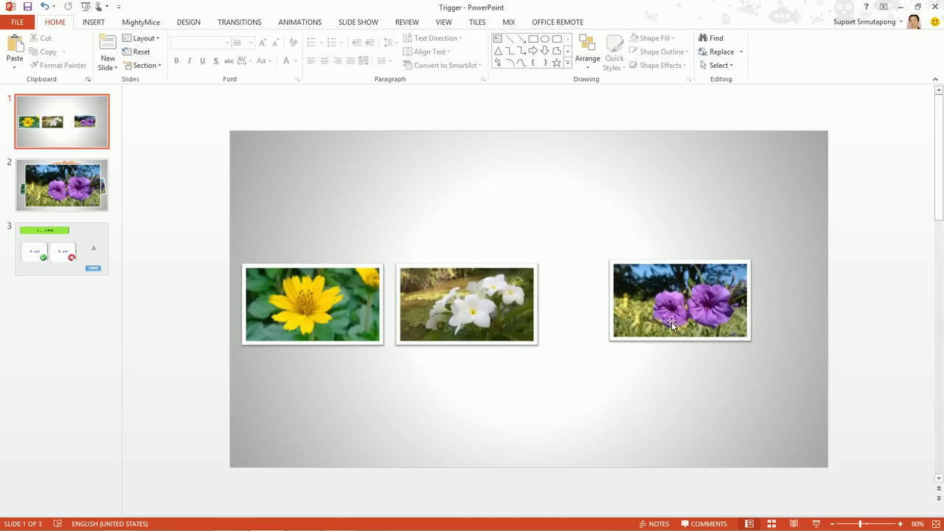
left_click_drag(671, 321, 714, 321)
left_click_drag(528, 327, 579, 328)
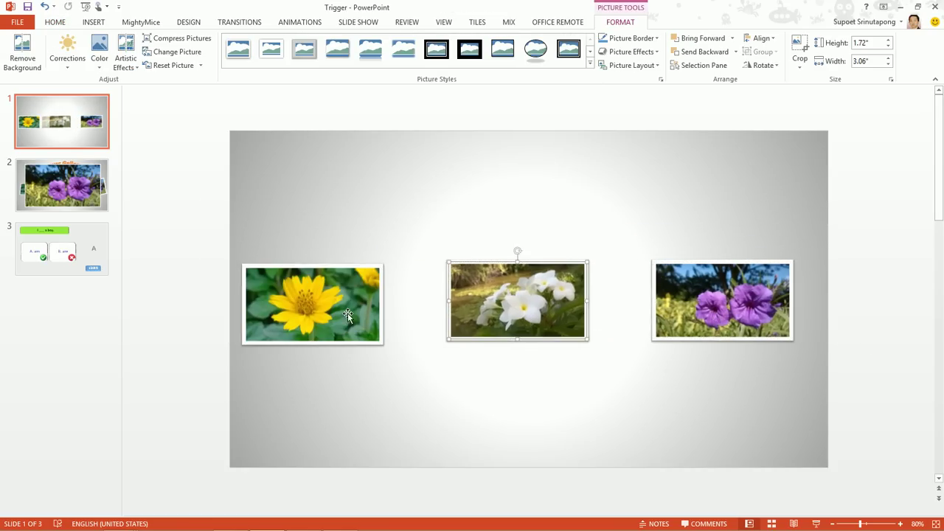
left_click_drag(347, 313, 376, 309)
left_click_drag(521, 300, 531, 300)
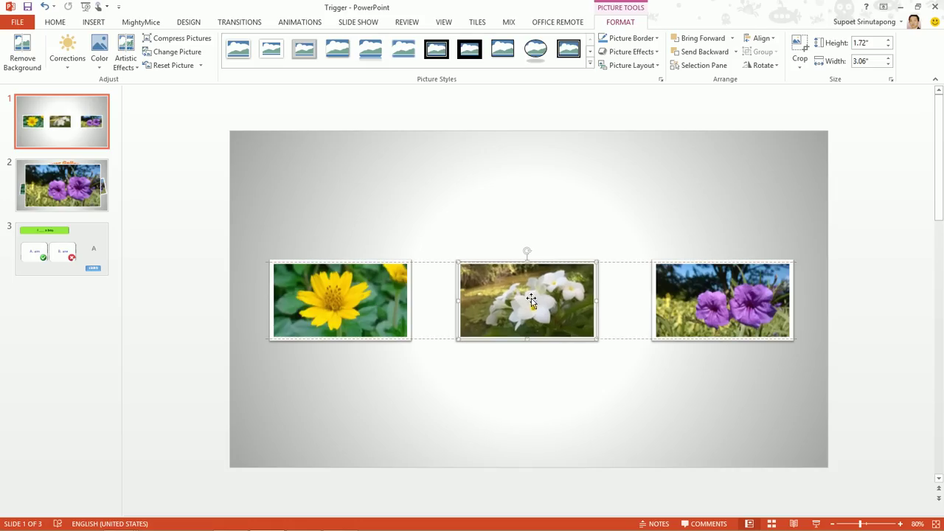
Draw a rounded rectangle below the yellow flower photo.
left_click(94, 22)
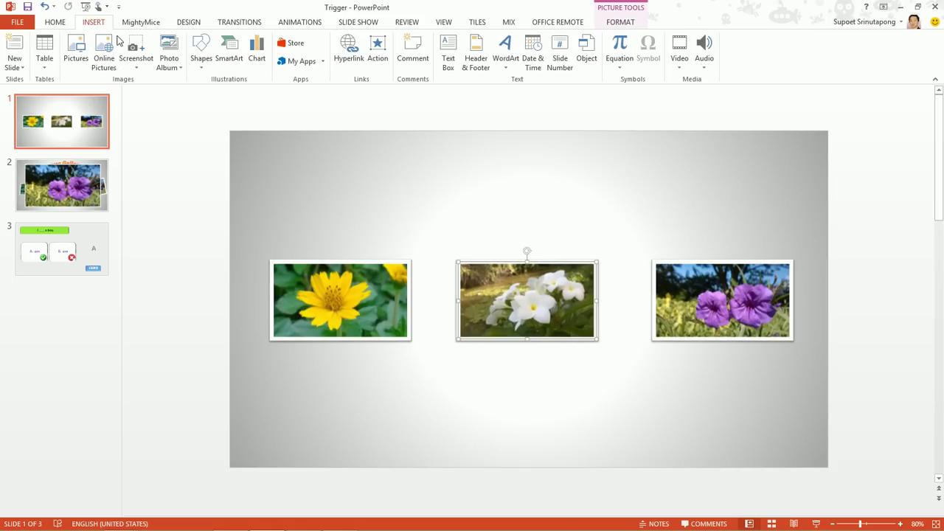
left_click(201, 65)
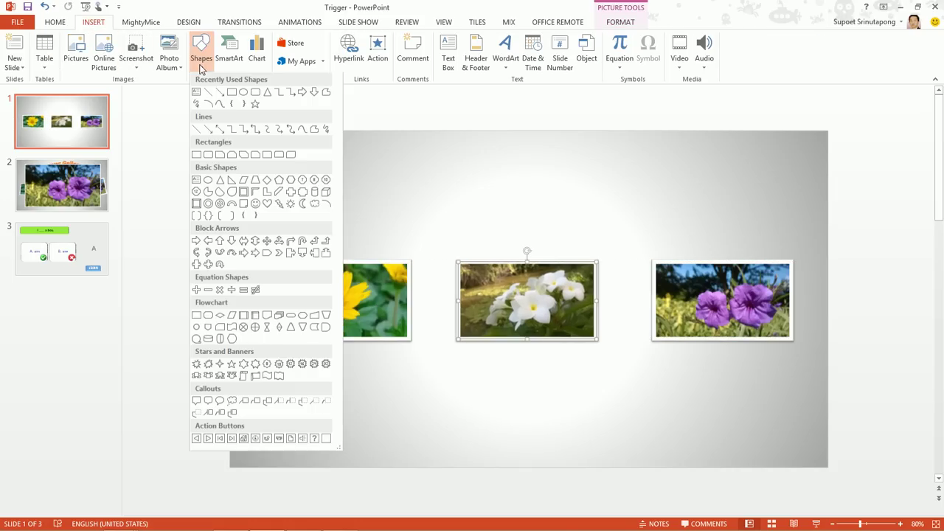
left_click(256, 95)
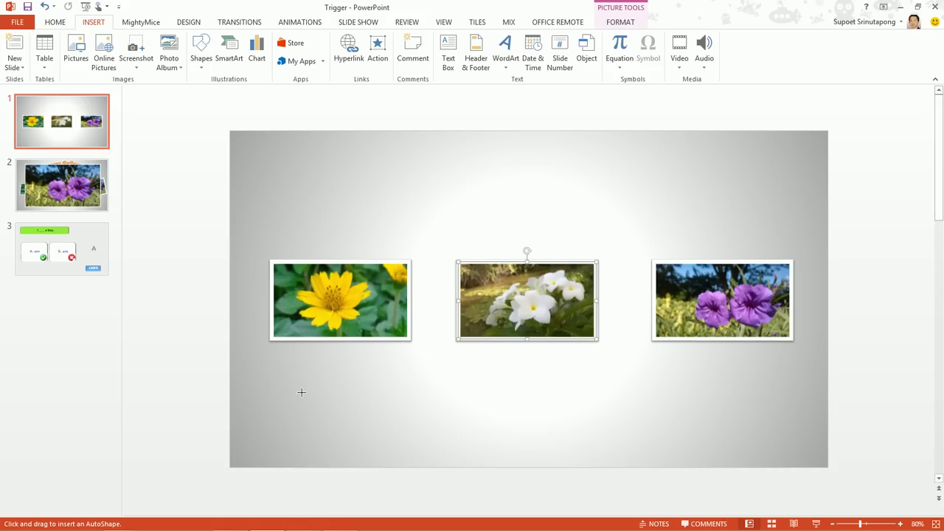
left_click_drag(301, 390, 389, 431)
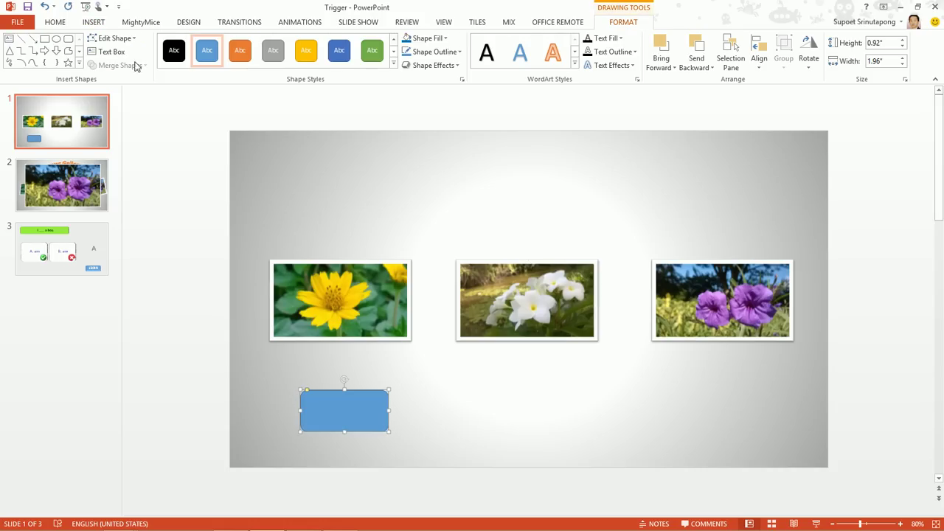
Draw a heart shape below the white flower photo.
left_click(94, 22)
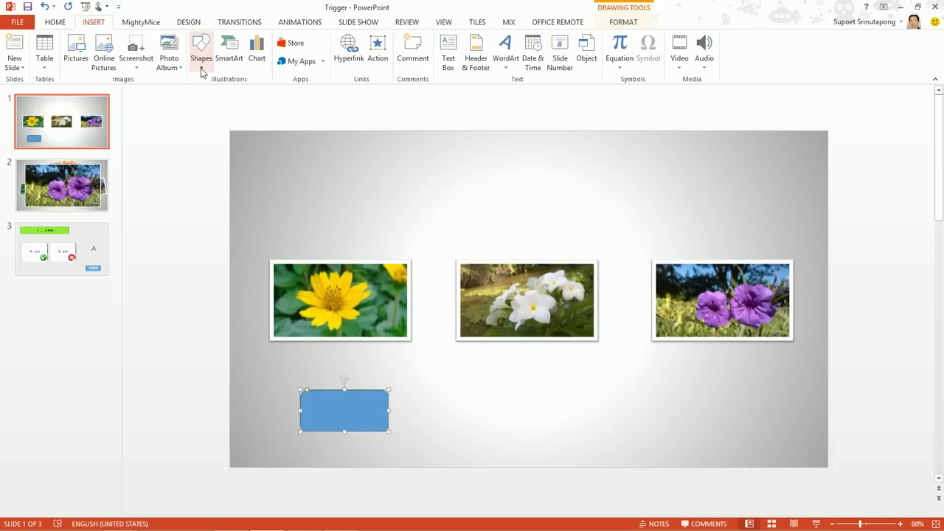
left_click(202, 68)
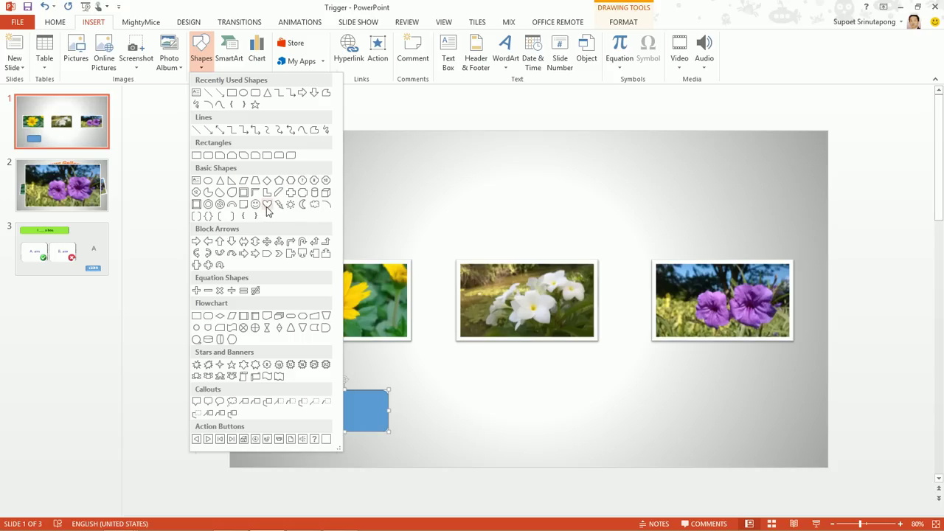
left_click(268, 205)
left_click_drag(513, 397, 553, 435)
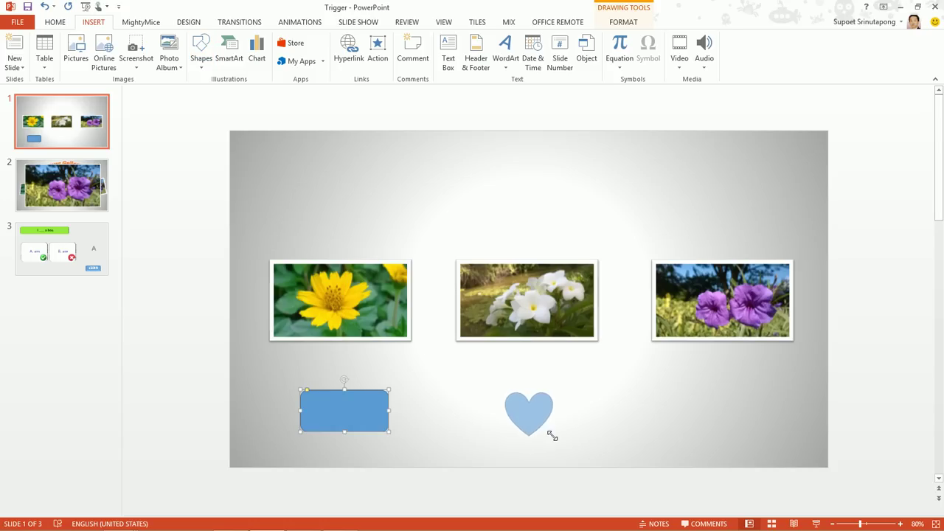
Draw a sun shape below the purple flower photo.
left_click(94, 23)
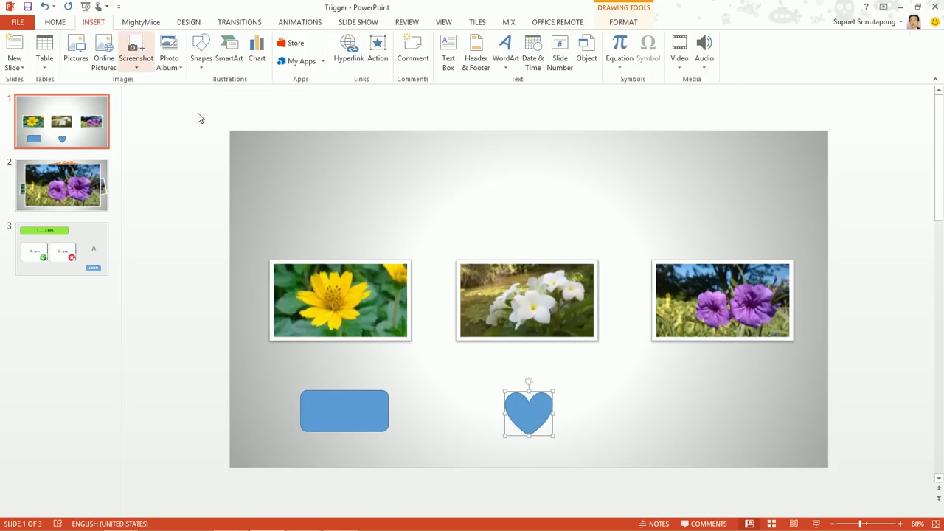
left_click(200, 55)
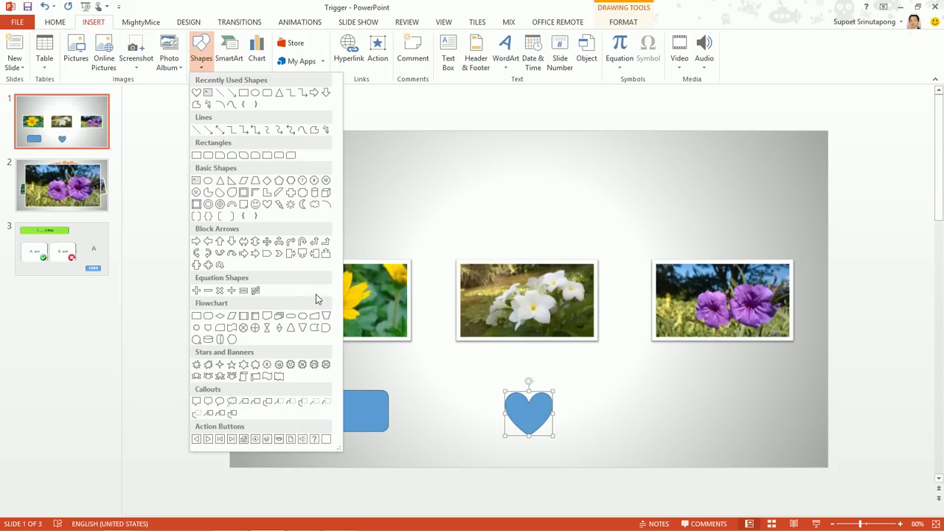
left_click(290, 209)
left_click_drag(694, 392, 748, 443)
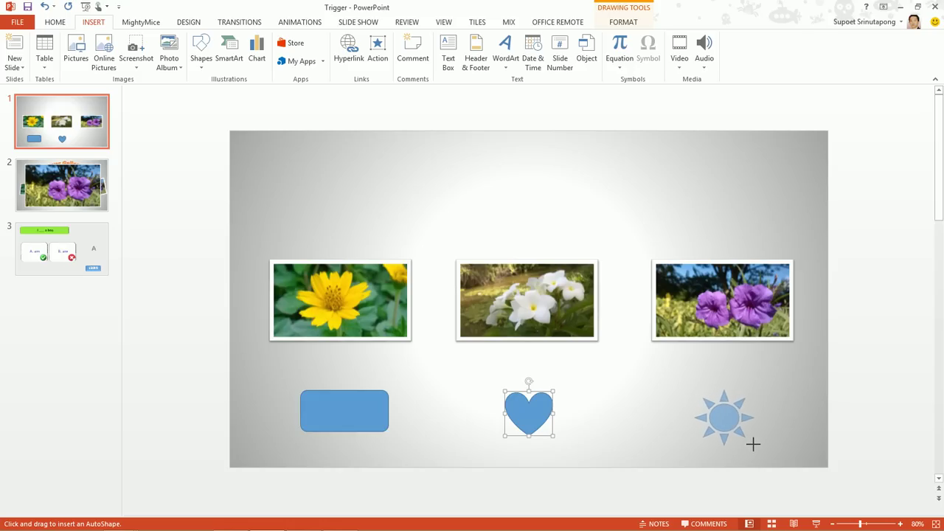
left_click_drag(748, 443, 752, 443)
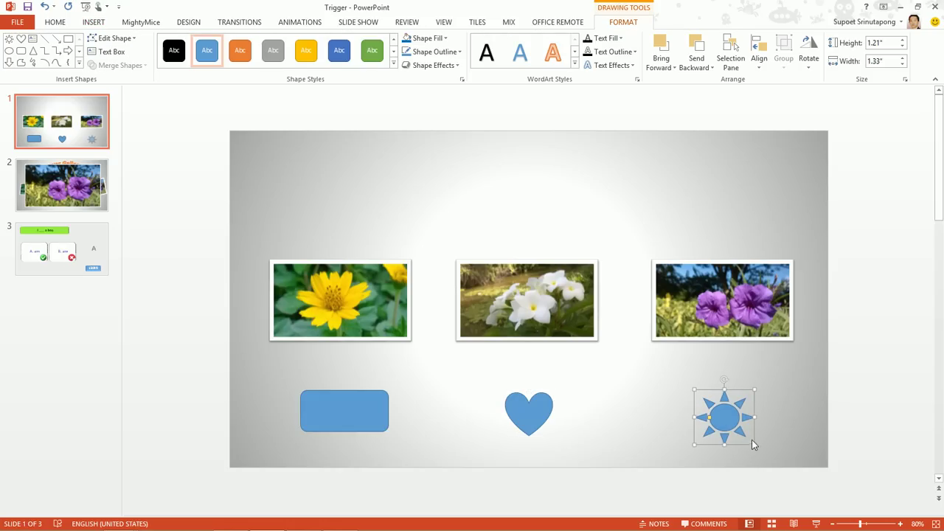
left_click(790, 455)
Give the rectangle, heart and sun a bevel, an outer shadow and a red fill.
left_click_drag(794, 464, 59, 340)
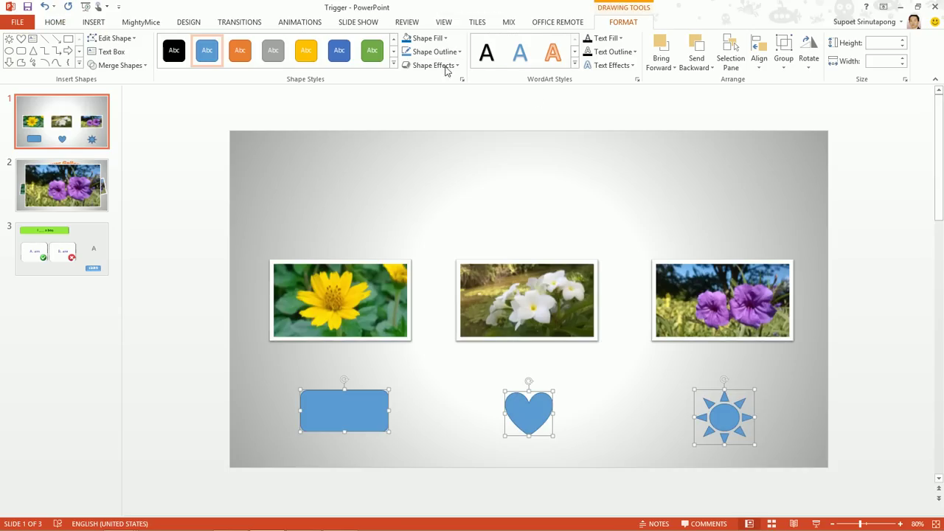
left_click(434, 65)
mouse_move(437, 216)
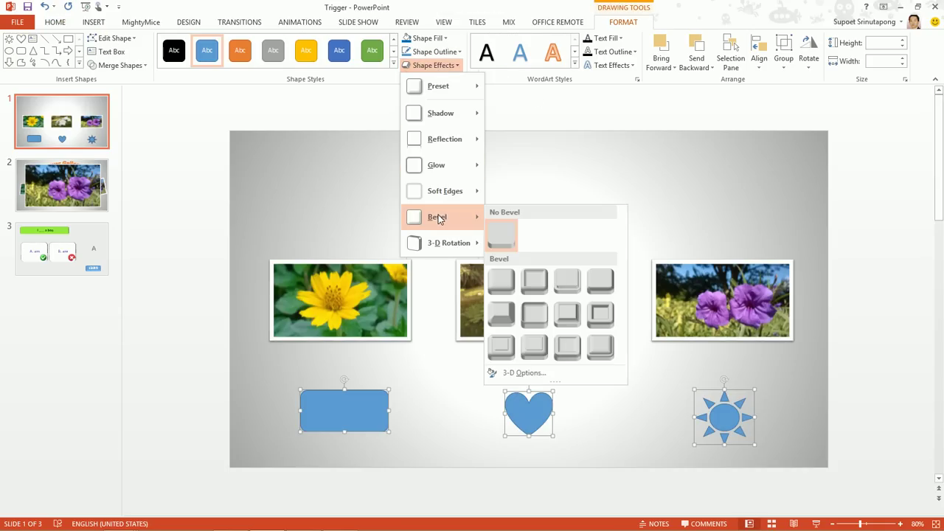
left_click(498, 282)
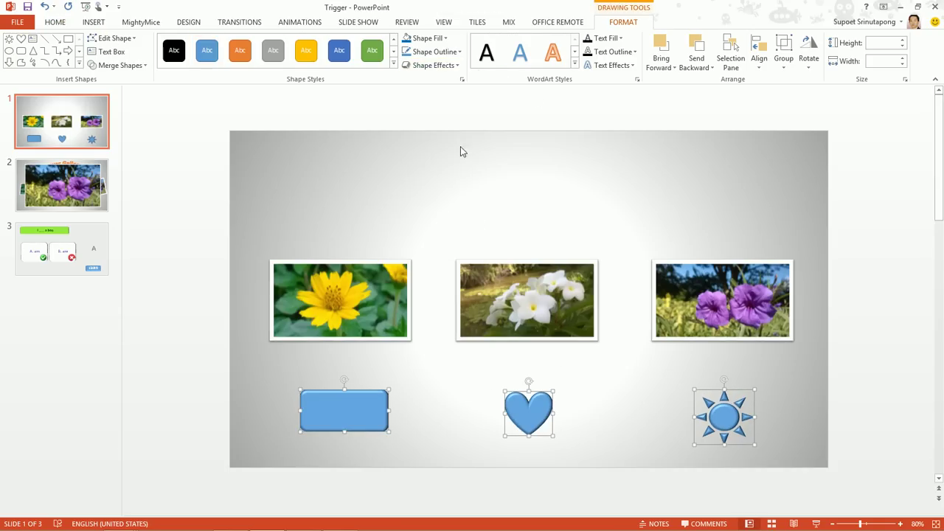
left_click(435, 65)
mouse_move(441, 113)
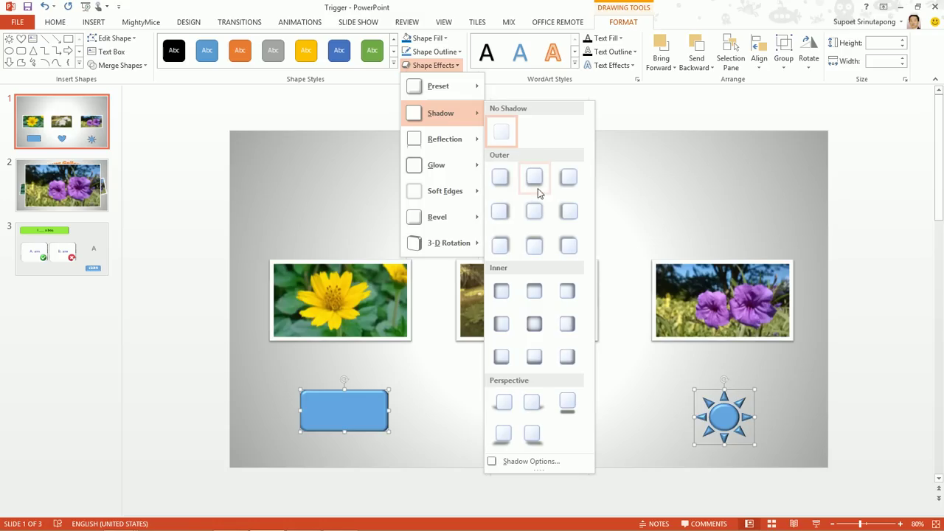
left_click(536, 247)
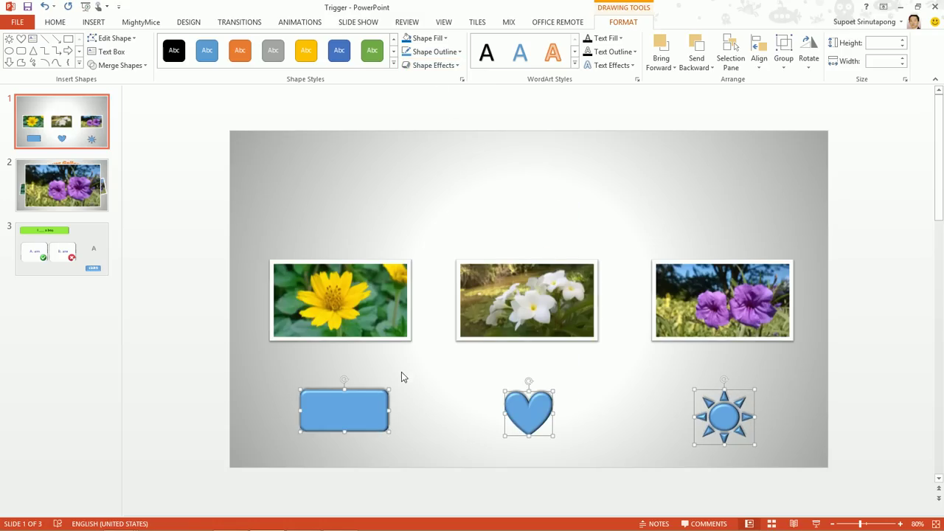
left_click(426, 38)
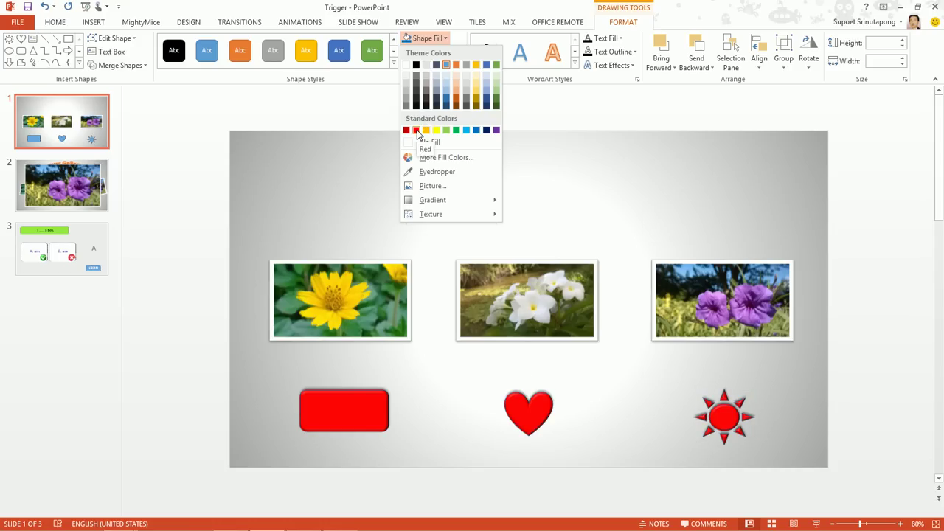
left_click(416, 130)
left_click(515, 177)
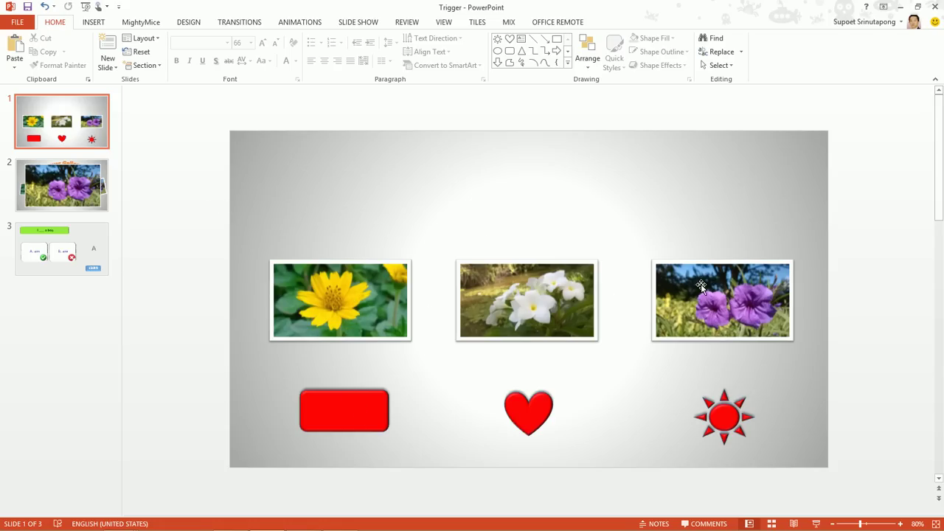
Apply a Fade entrance animation to all three flower photos and show the Animation Pane.
left_click_drag(224, 222, 851, 367)
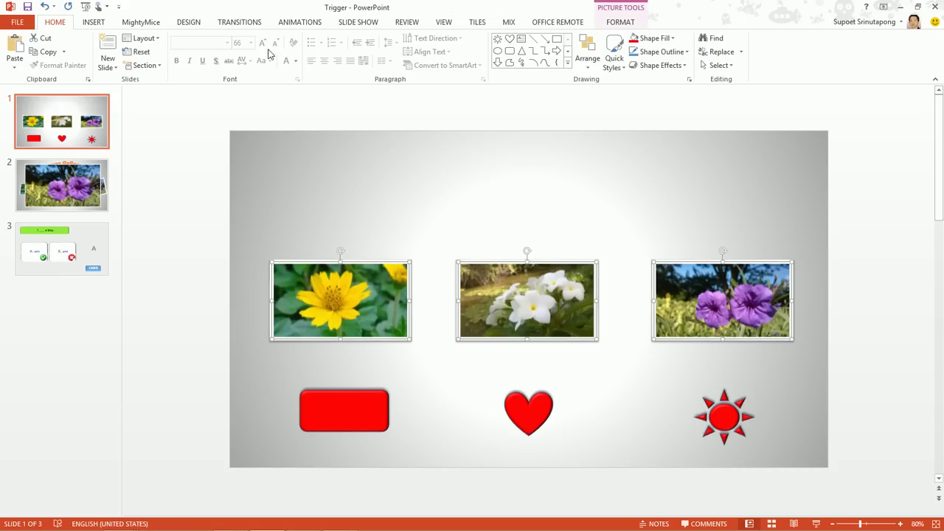
left_click(300, 22)
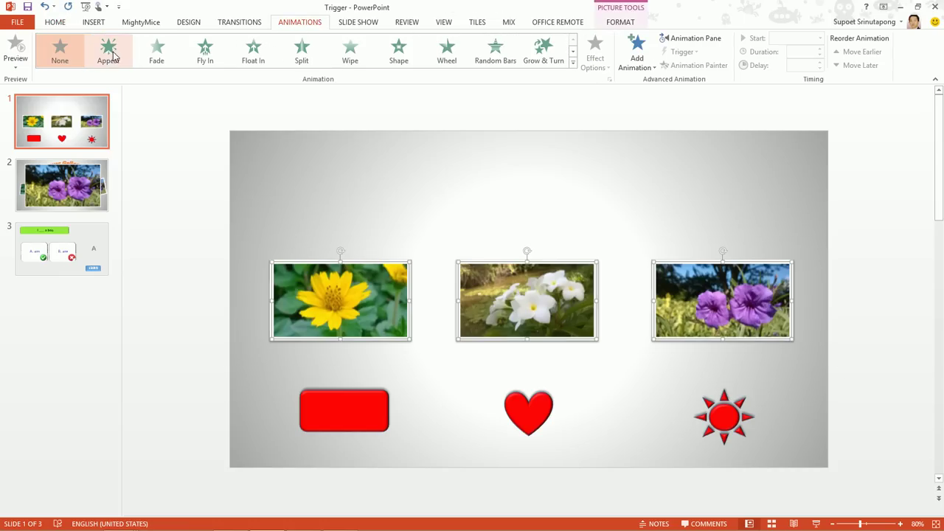
left_click(157, 59)
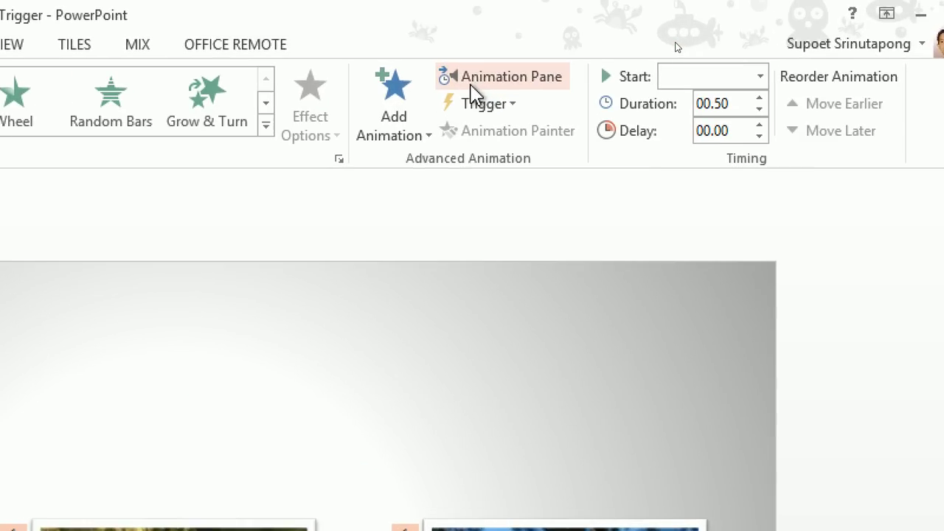
left_click(472, 81)
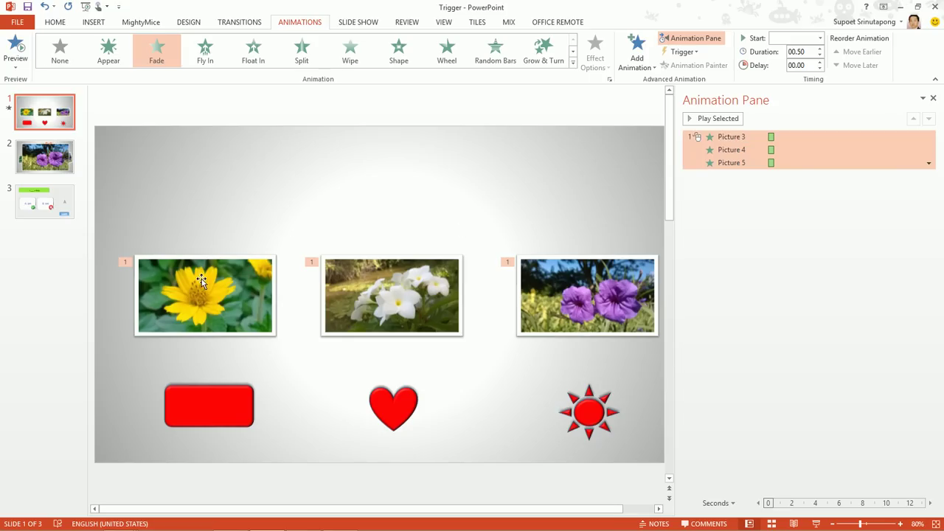
Select each flower photo in turn, then bring up the yellow photo's Trigger choices.
left_click(242, 215)
left_click(228, 282)
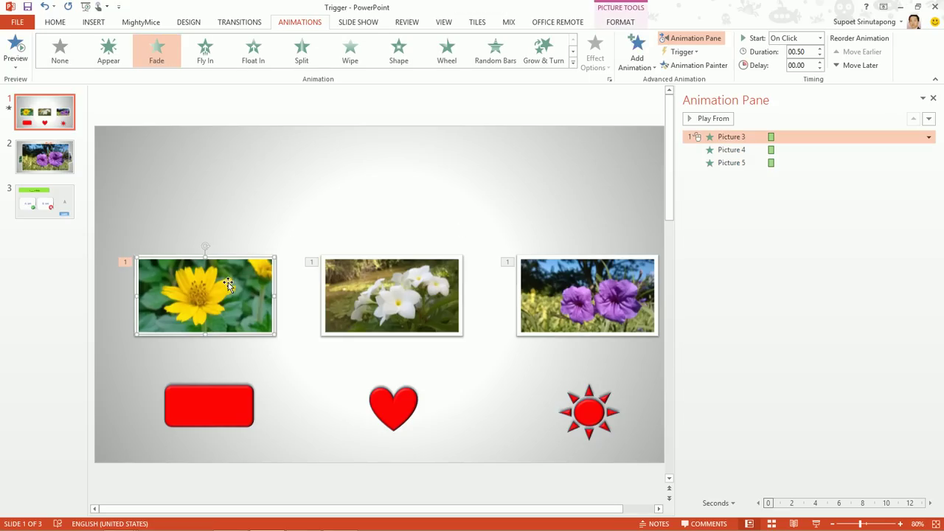
left_click(383, 305)
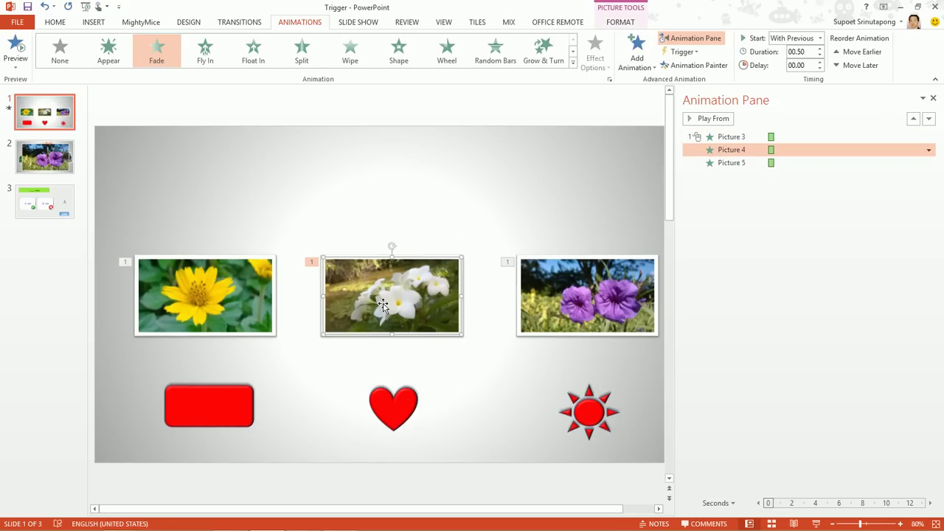
left_click(537, 310)
left_click(232, 297)
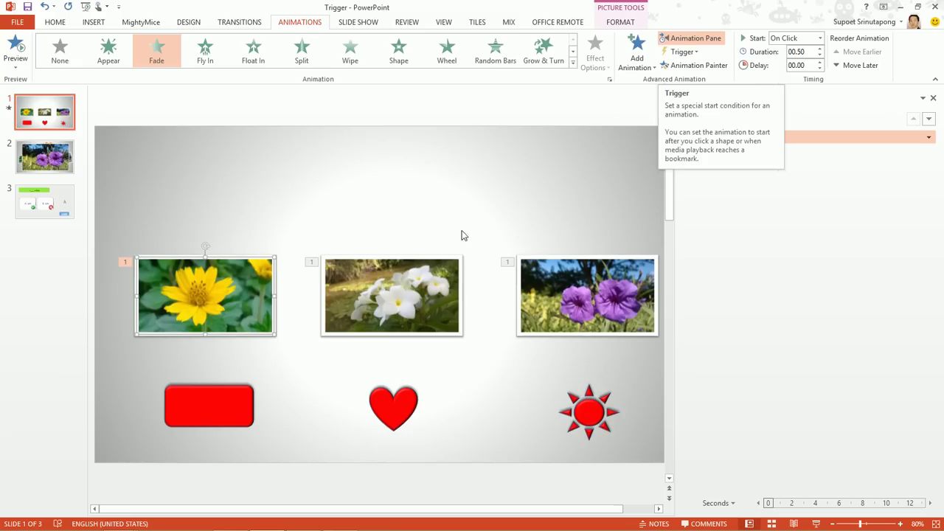
left_click(694, 53)
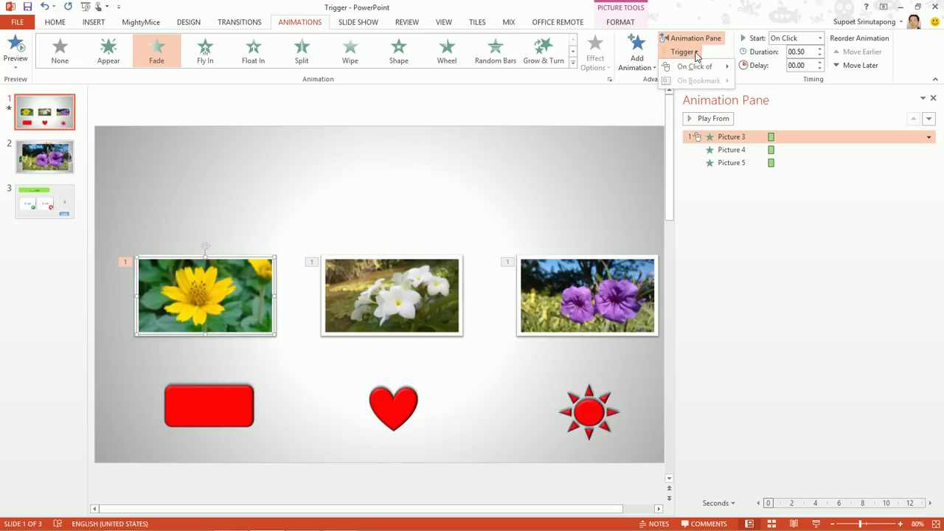
mouse_move(695, 66)
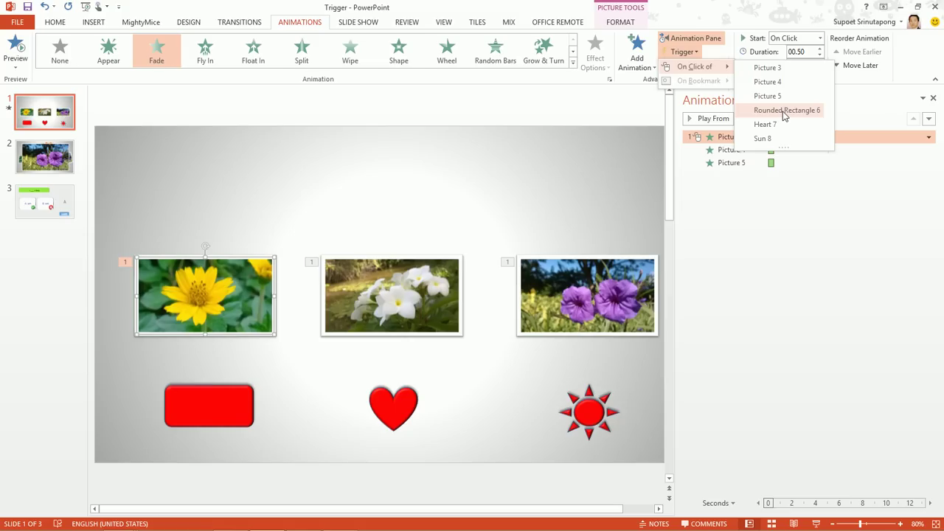
Set On Click triggers: Rounded Rectangle 6 for Picture 3, Heart 7 for Picture 4, Sun 8 for Picture 5.
left_click(785, 110)
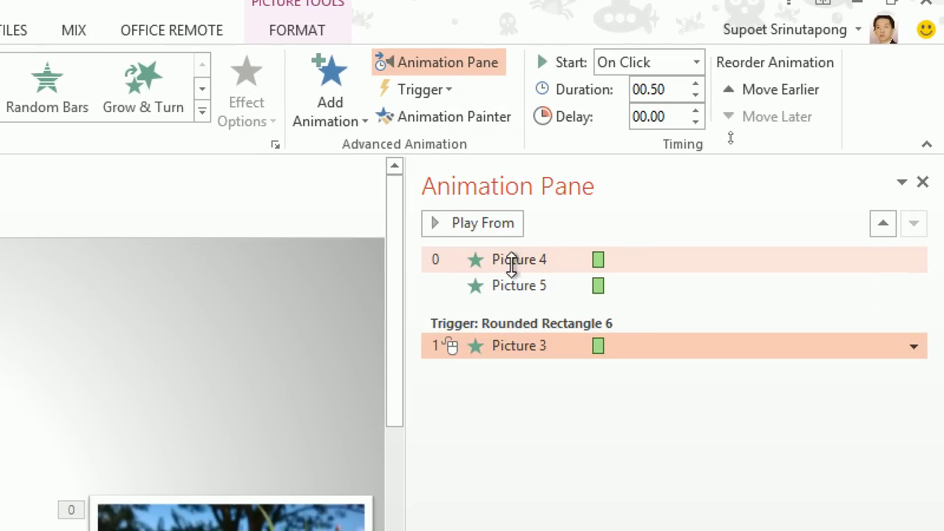
left_click(511, 259)
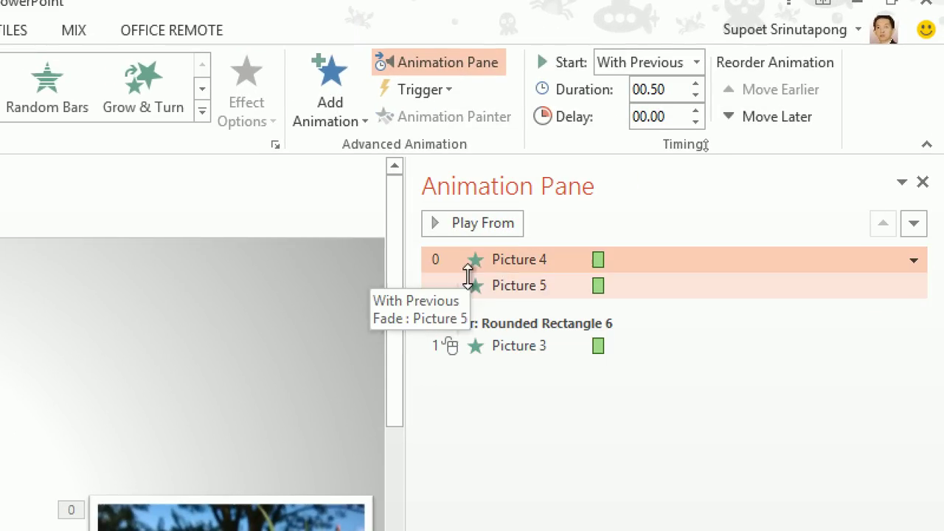
left_click(450, 96)
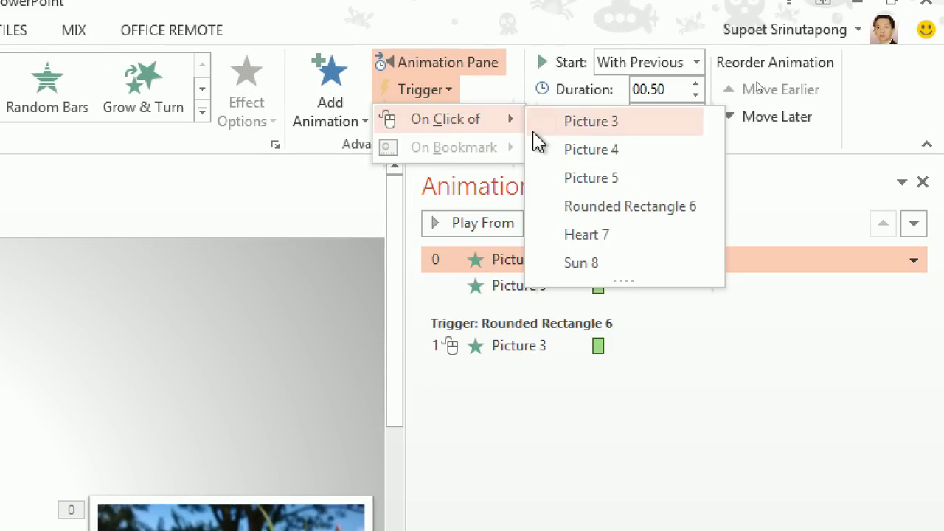
mouse_move(445, 118)
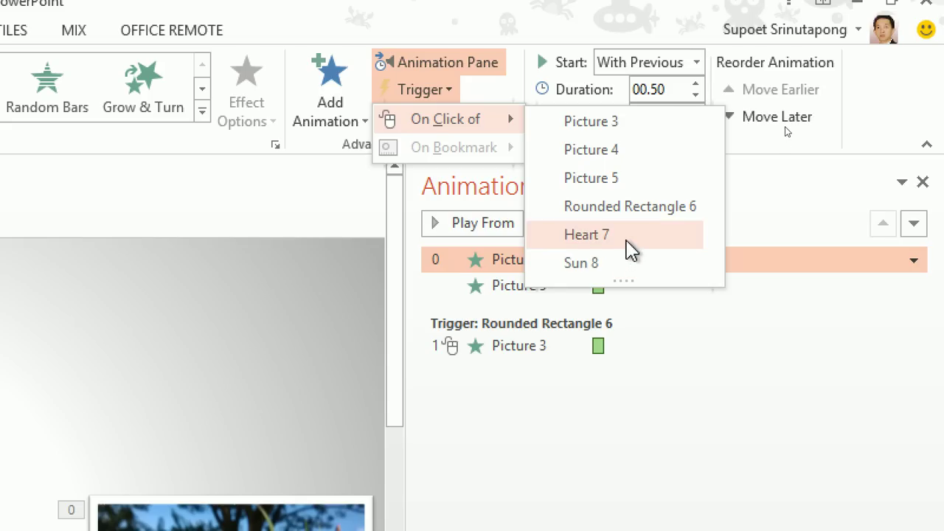
left_click(624, 245)
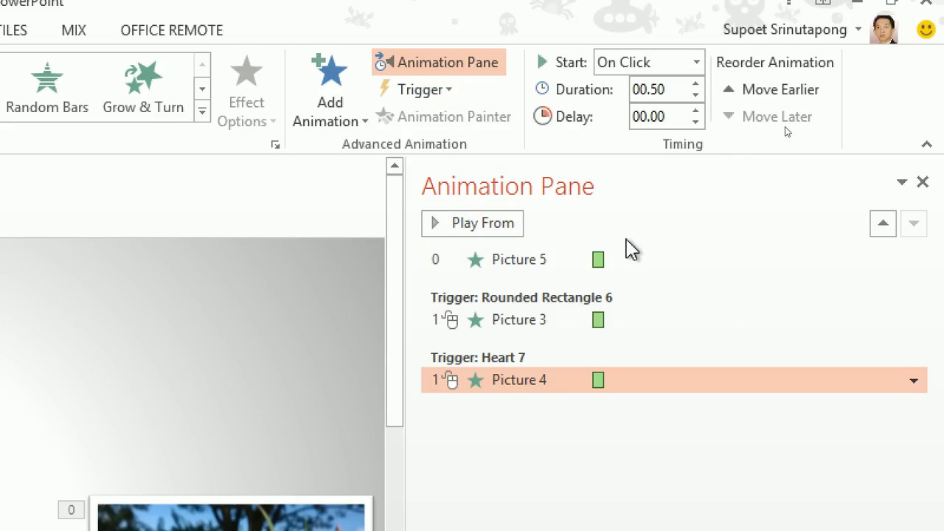
left_click(511, 260)
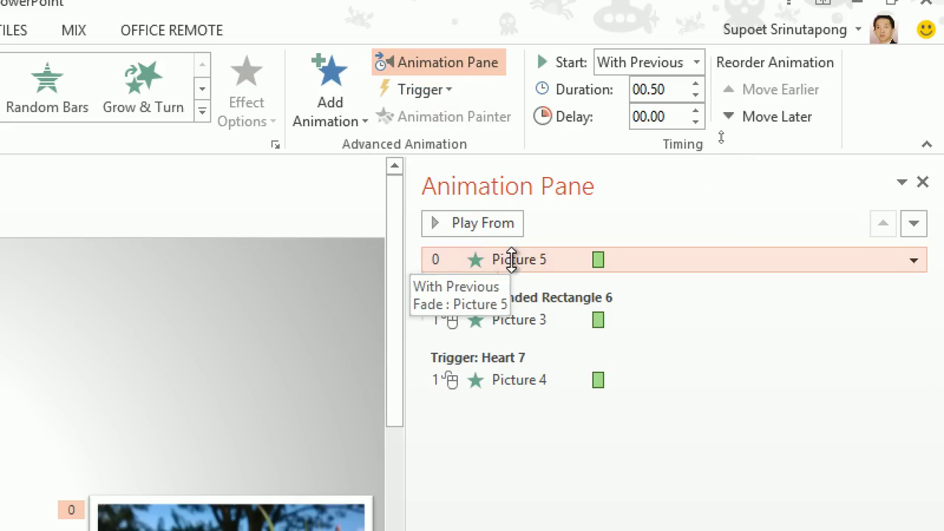
left_click(448, 95)
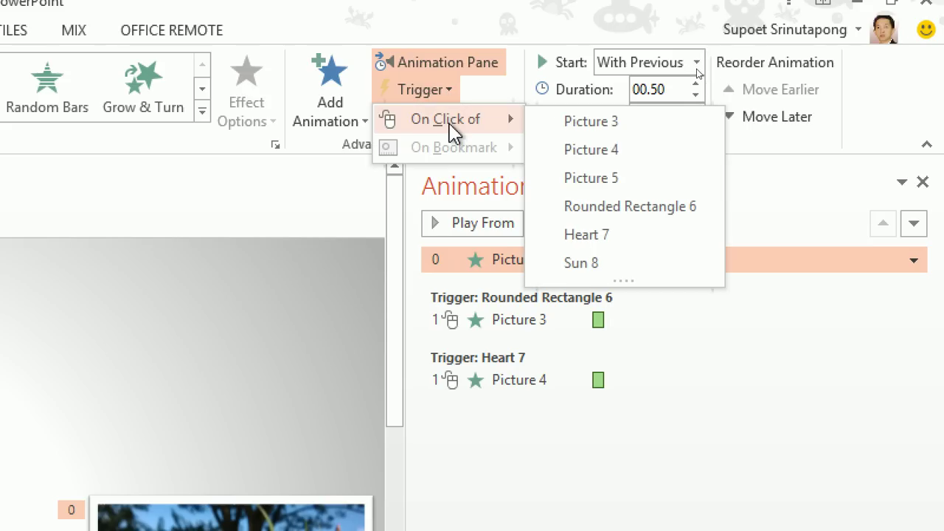
mouse_move(446, 119)
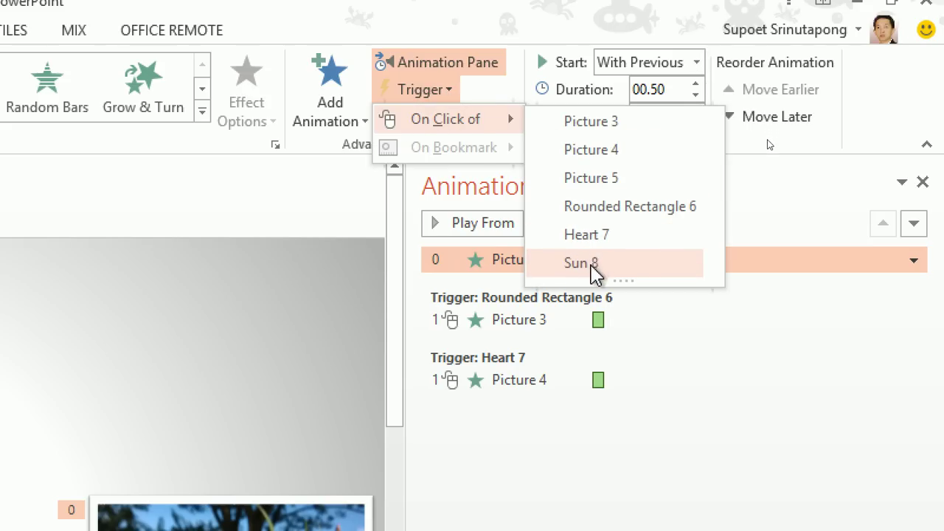
left_click(590, 264)
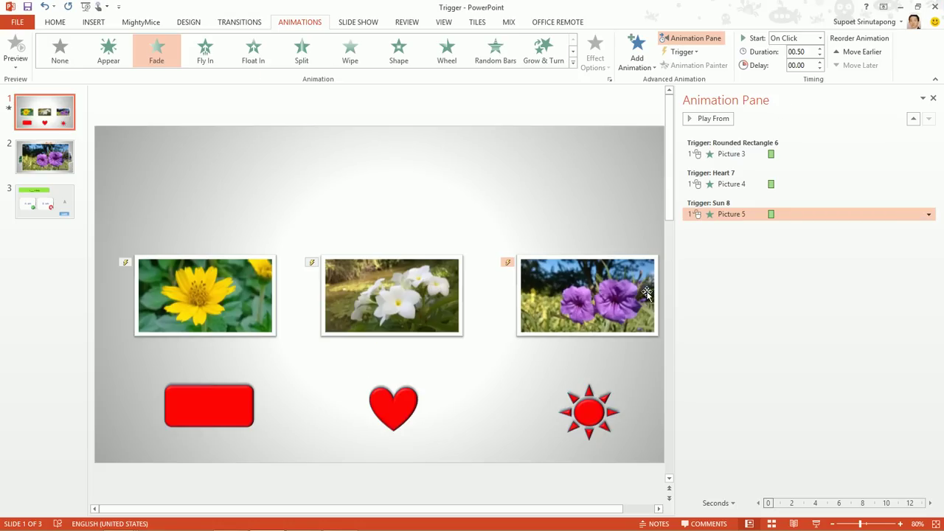
left_click(814, 524)
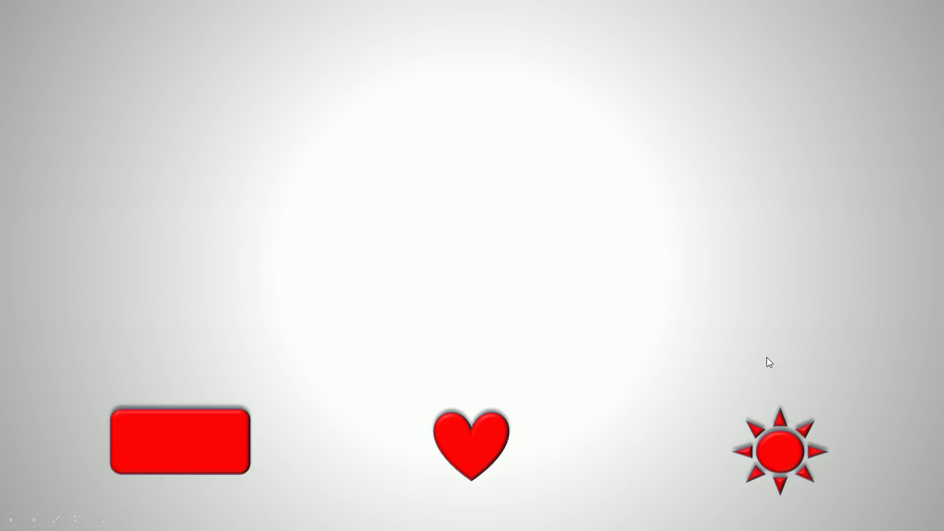
left_click(206, 447)
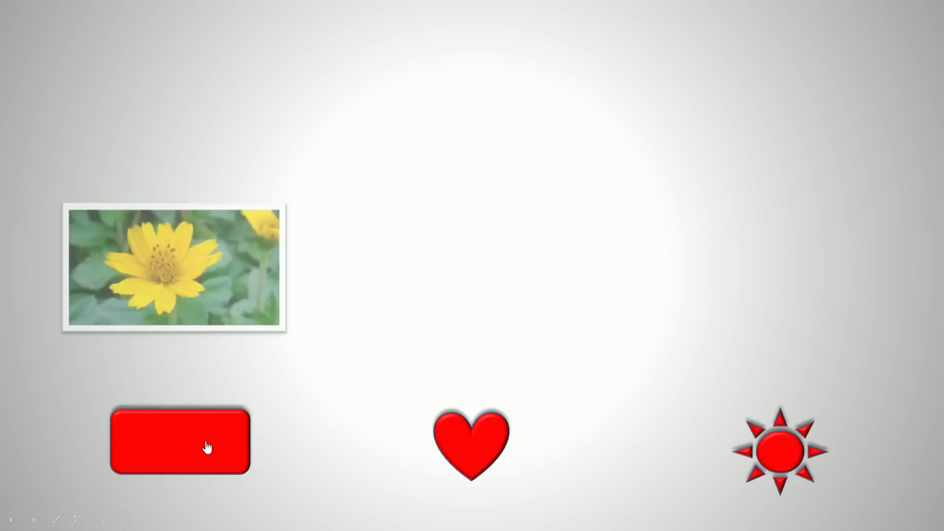
left_click(444, 450)
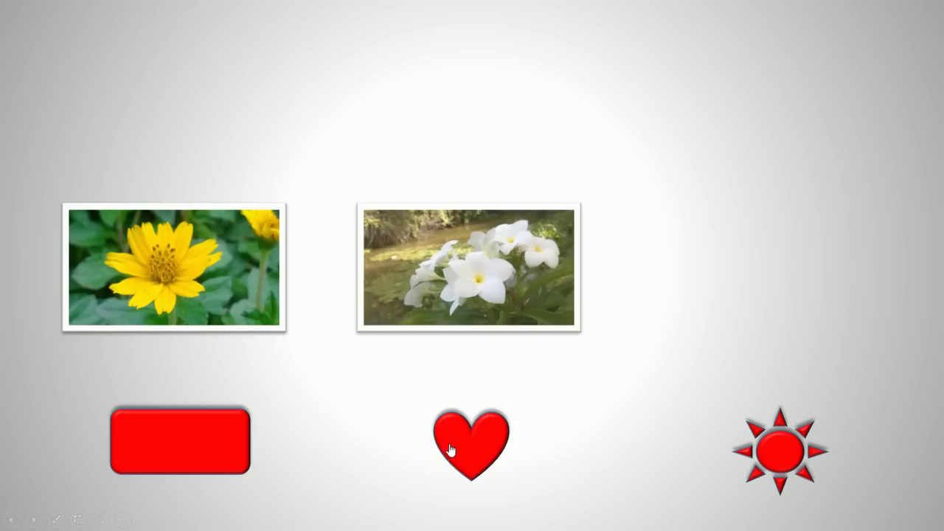
left_click(788, 464)
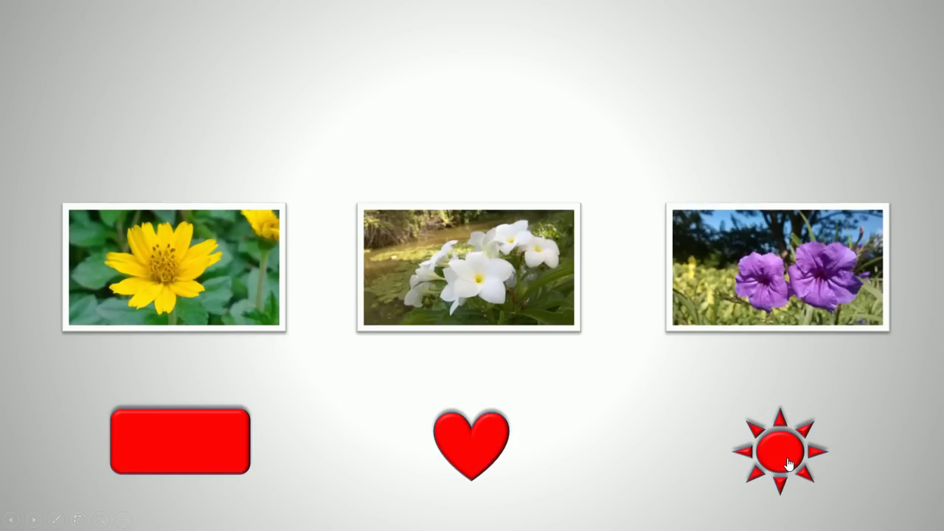
key("Escape")
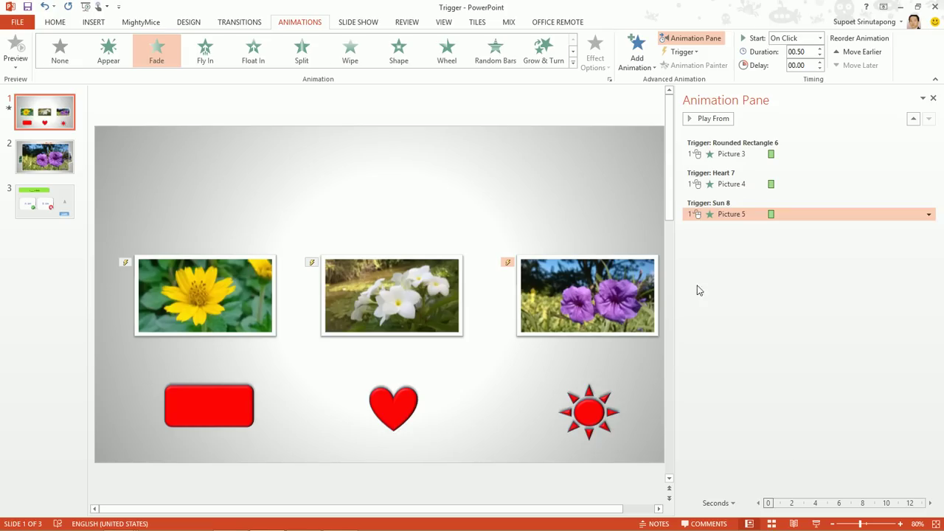
Close the Animation Pane and zoom the slide view out to 40%.
left_click(934, 99)
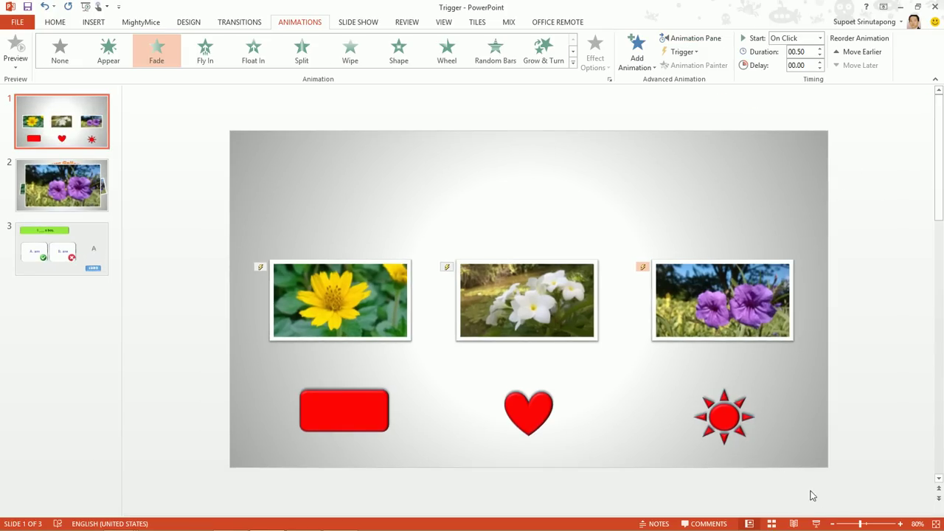
left_click(835, 524)
left_click(835, 524)
left_click(834, 524)
left_click(835, 524)
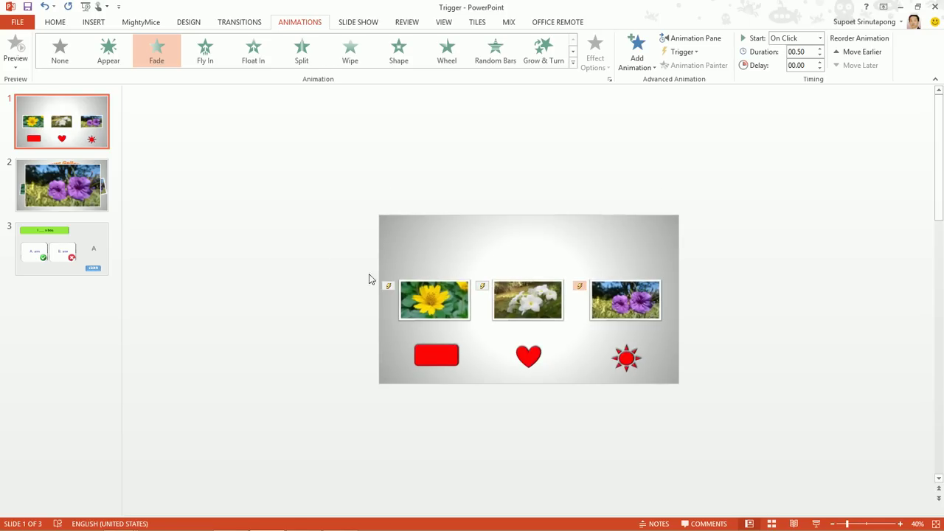
Insert the three flower photo files again and drag the large stack left of the thumbnails.
left_click(94, 22)
left_click(76, 51)
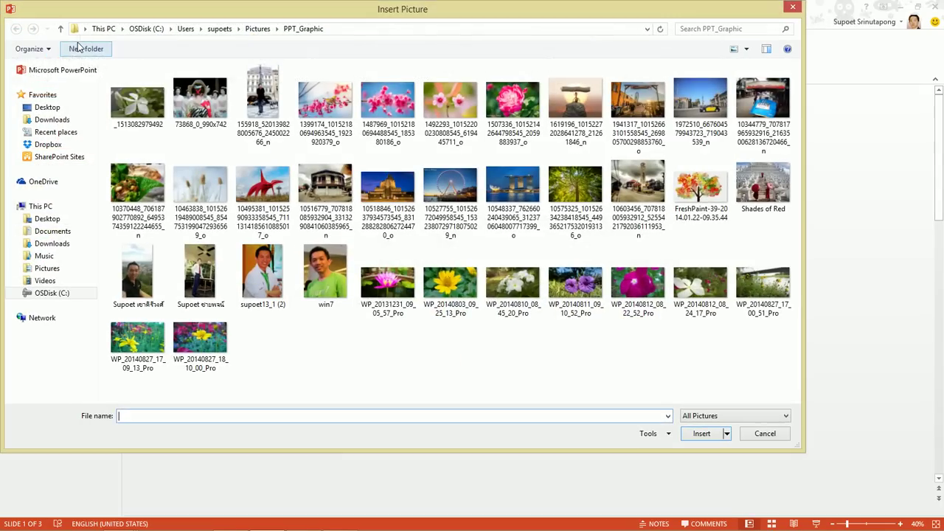
left_click(451, 284)
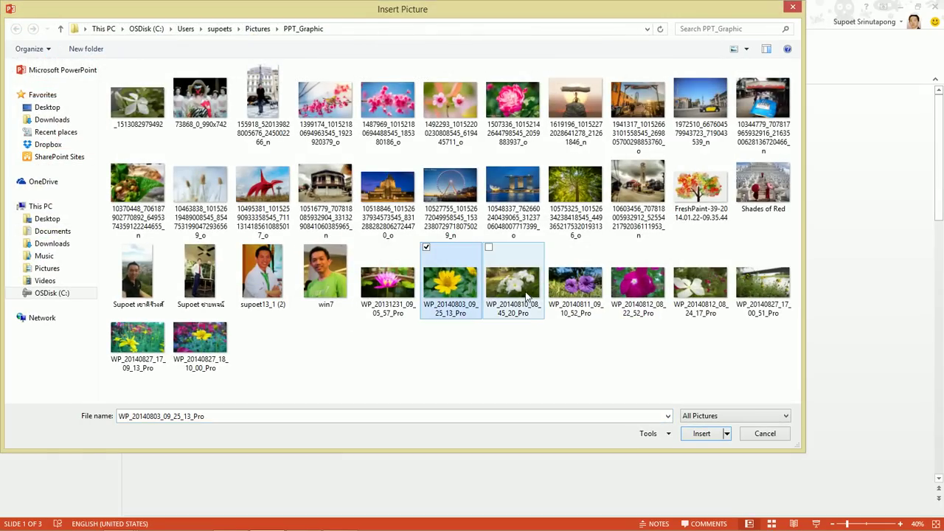
left_click(526, 295, "ctrl")
left_click(573, 295, "ctrl")
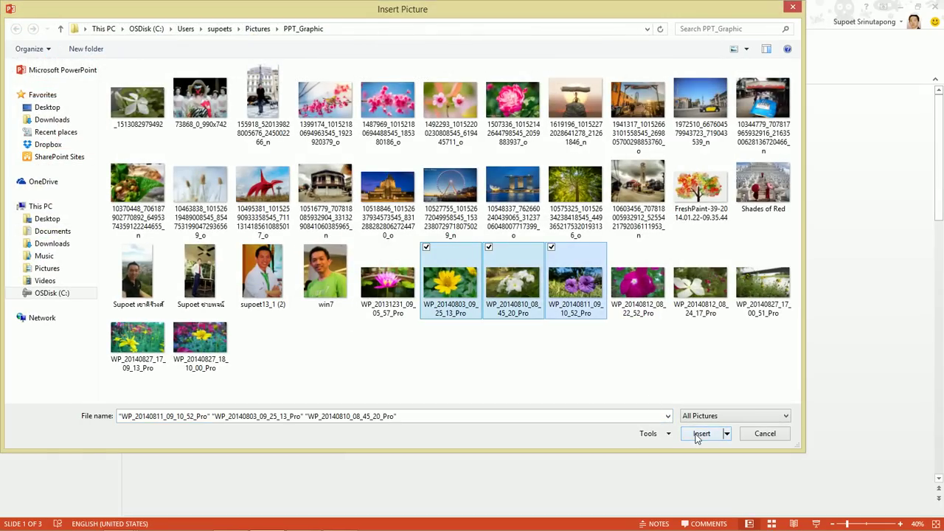
left_click(700, 433)
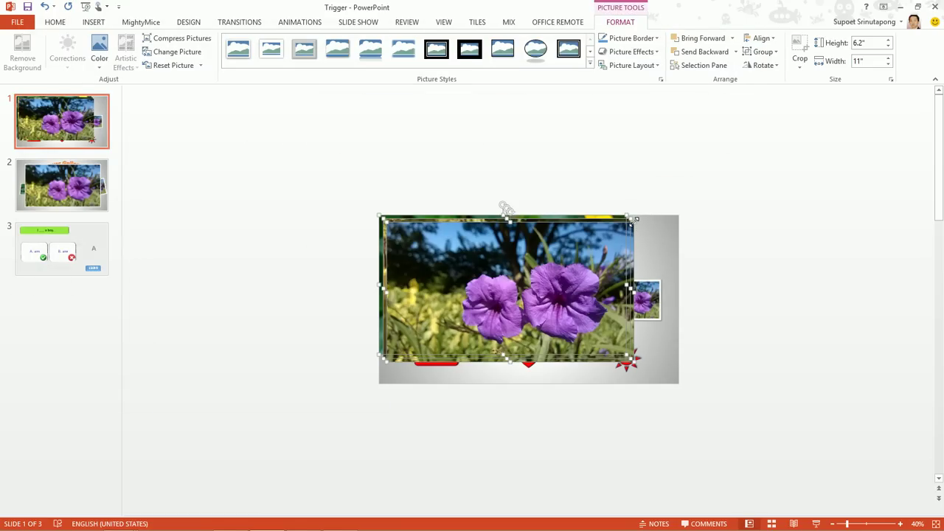
left_click_drag(426, 246, 357, 256)
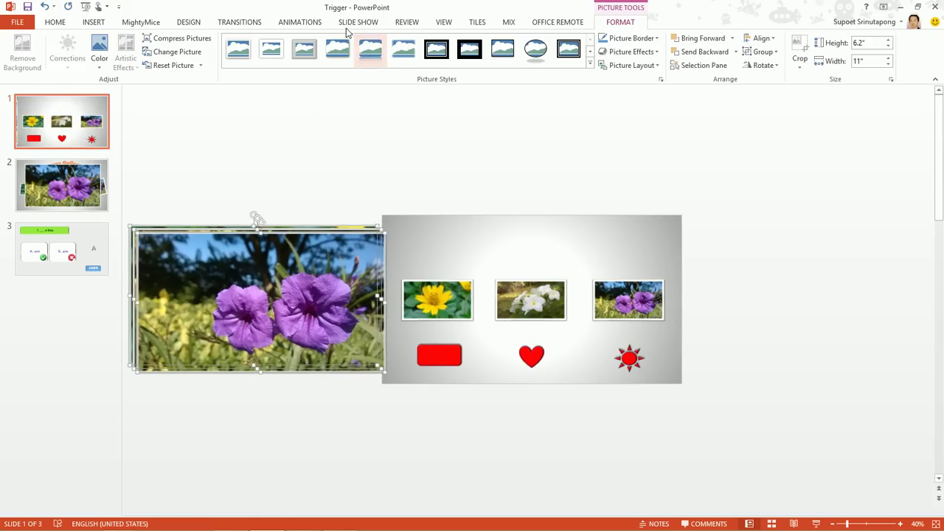
left_click(304, 23)
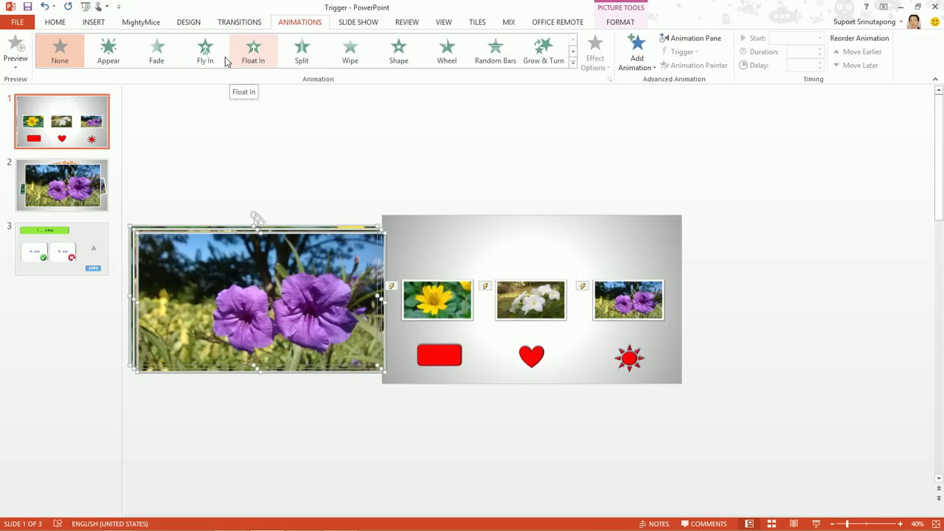
Apply a Zoom entrance to Pictures 9–11 and check each one's Start setting in the Animation Pane.
left_click(573, 63)
left_click(548, 112)
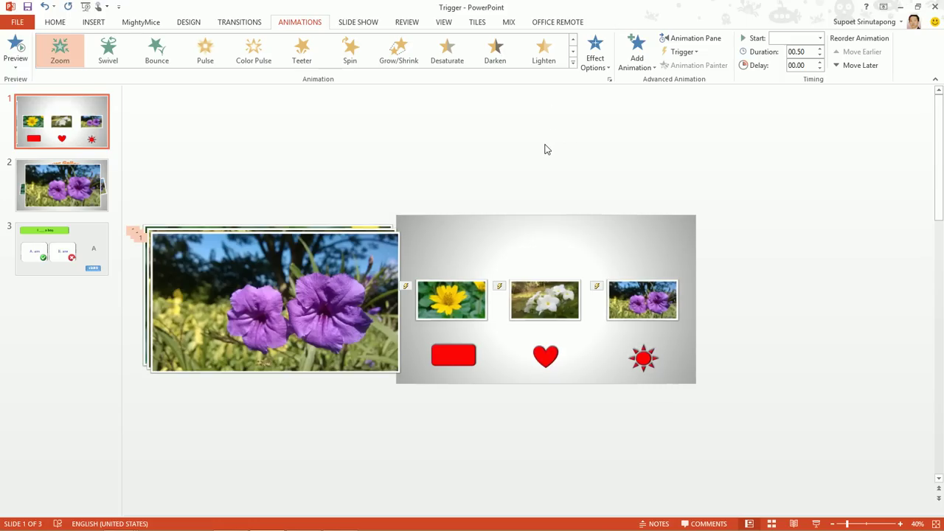
left_click(690, 41)
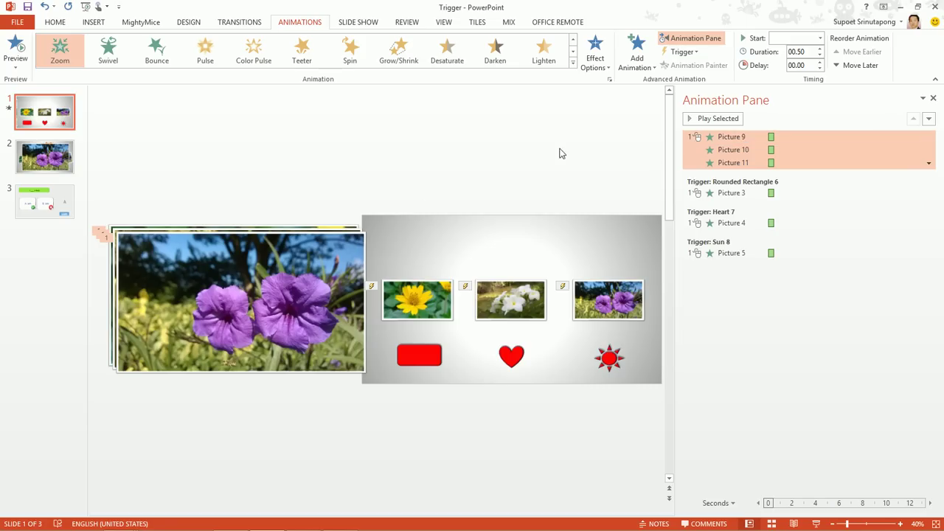
left_click(519, 152)
left_click(723, 137)
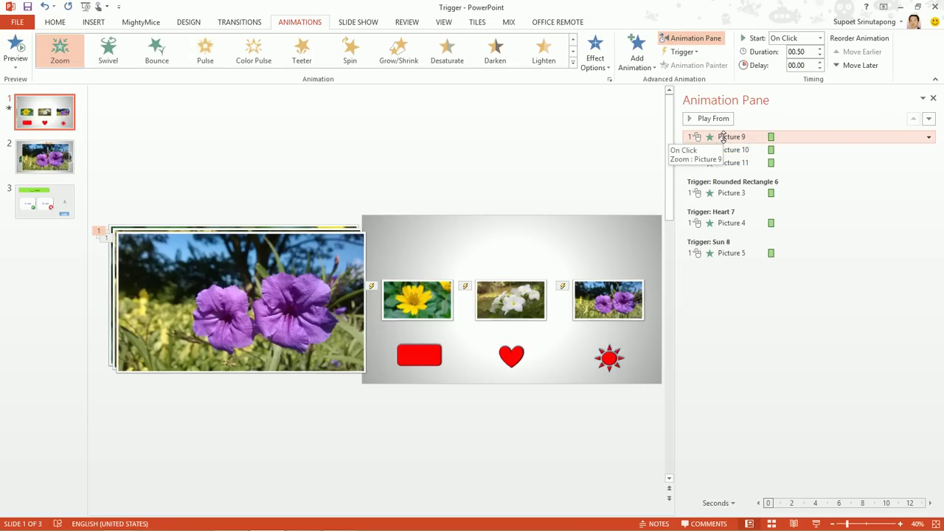
left_click(726, 150)
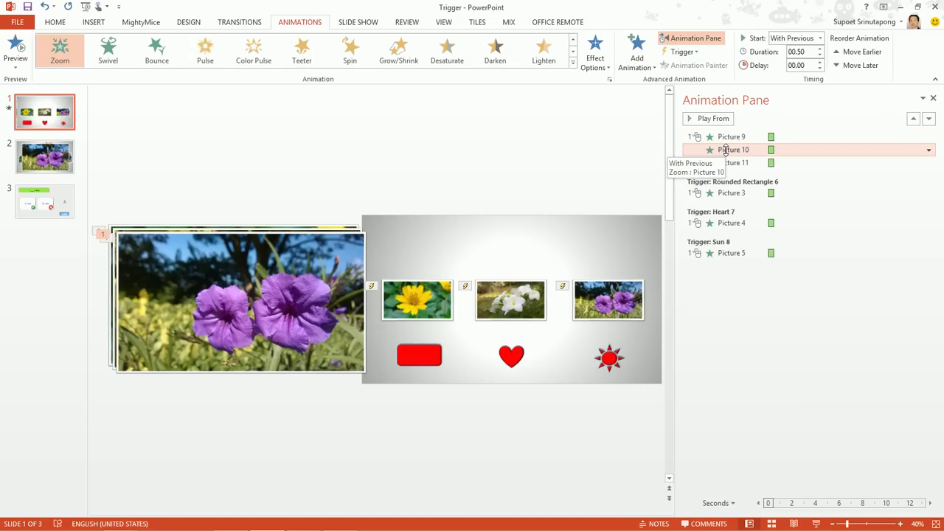
left_click(723, 162)
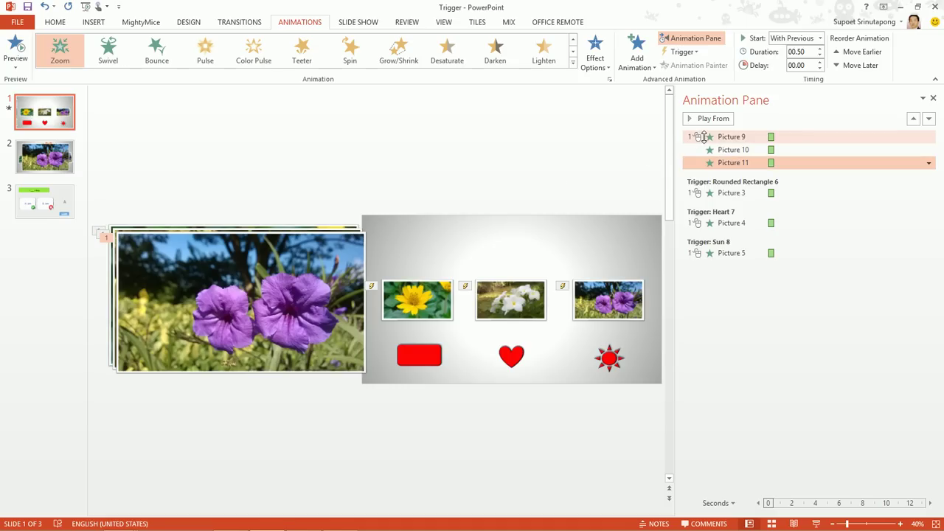
left_click(715, 138)
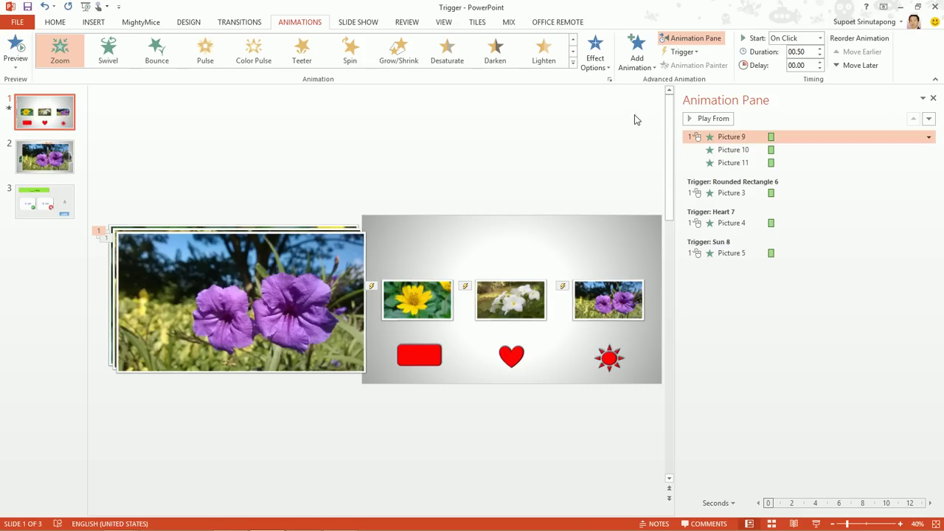
Trigger the Zoom entrances from thumbnails: Picture 3 for 9, 4 for 10, 5 for 11, then select the three large photos.
left_click(685, 52)
mouse_move(695, 67)
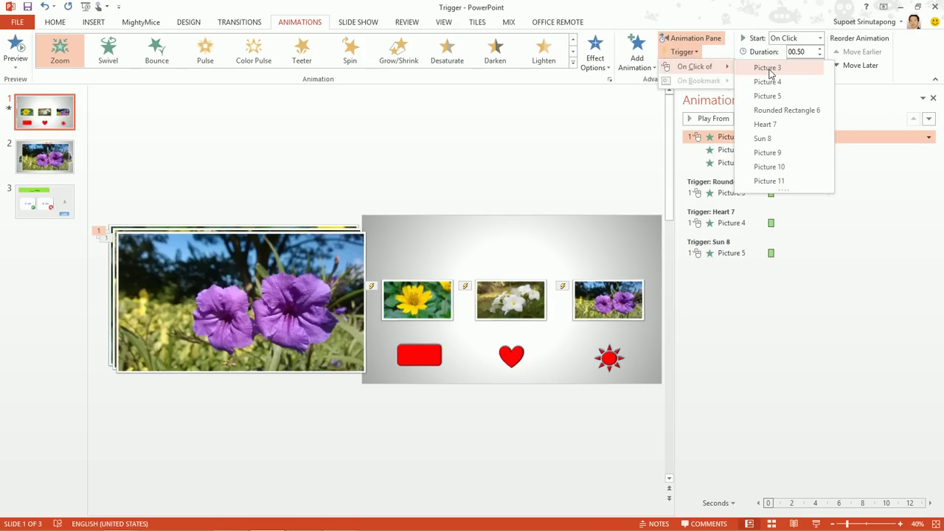
left_click(770, 70)
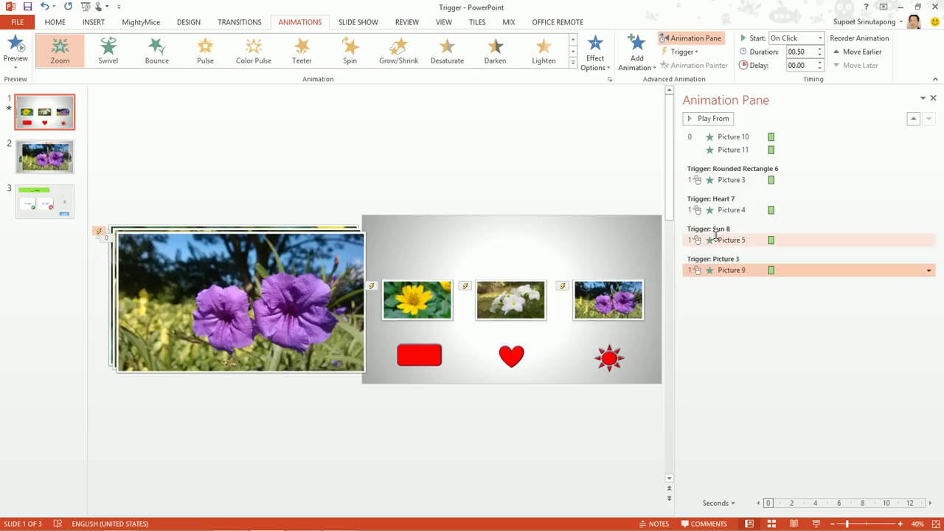
left_click(735, 138)
left_click(692, 53)
left_click(773, 83)
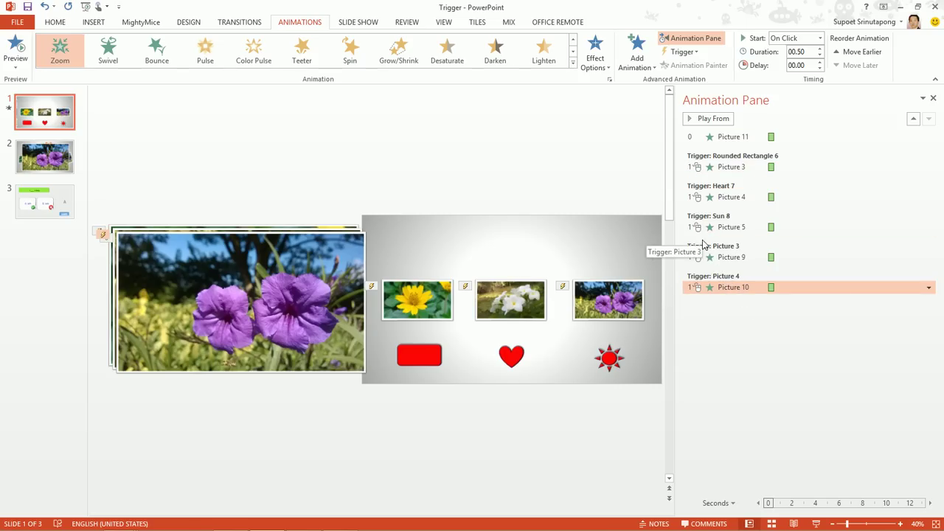
left_click(727, 139)
left_click(683, 52)
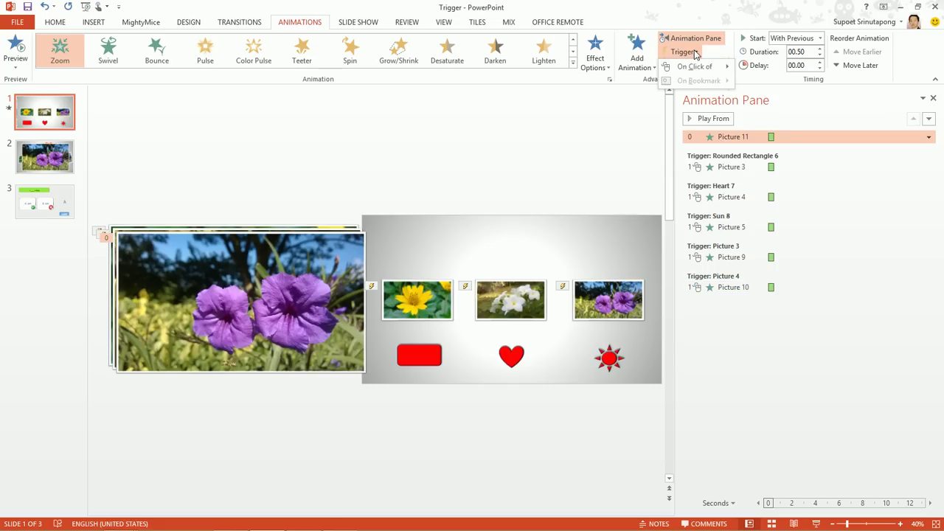
left_click(766, 98)
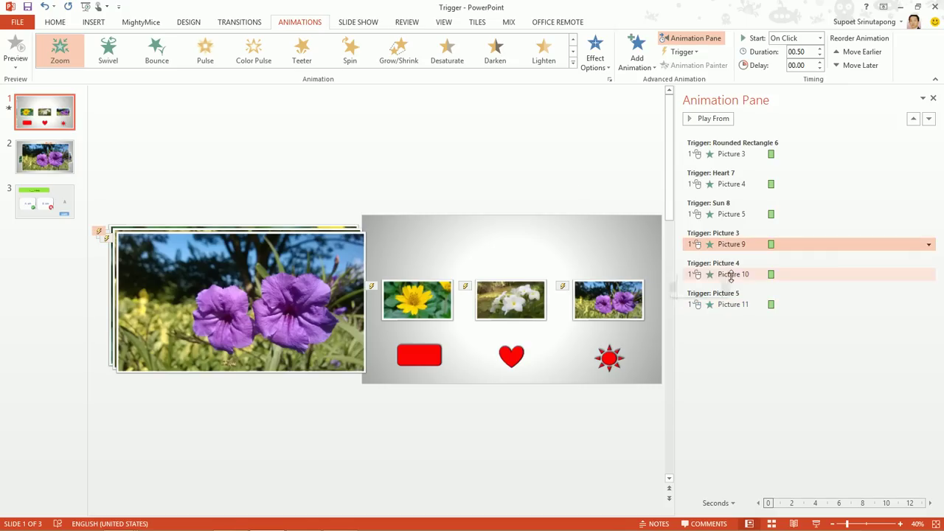
left_click(734, 244)
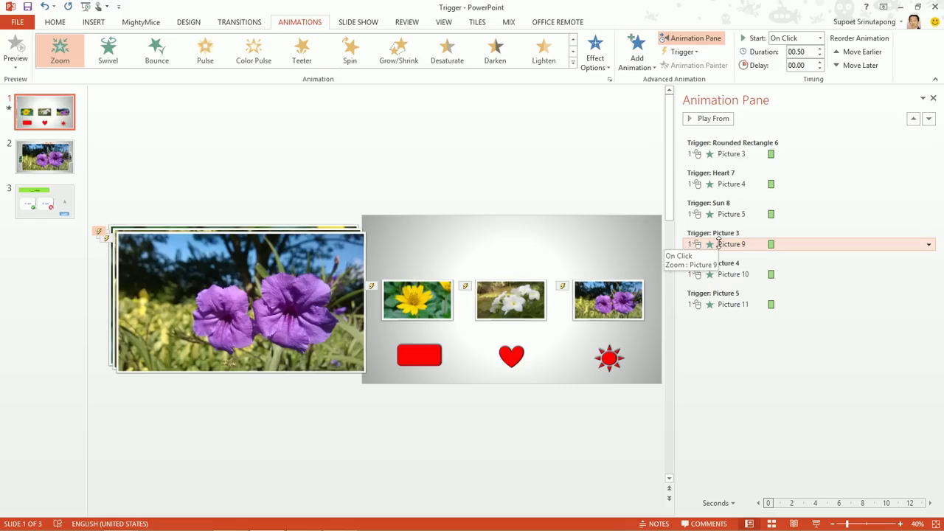
left_click_drag(91, 202, 369, 404)
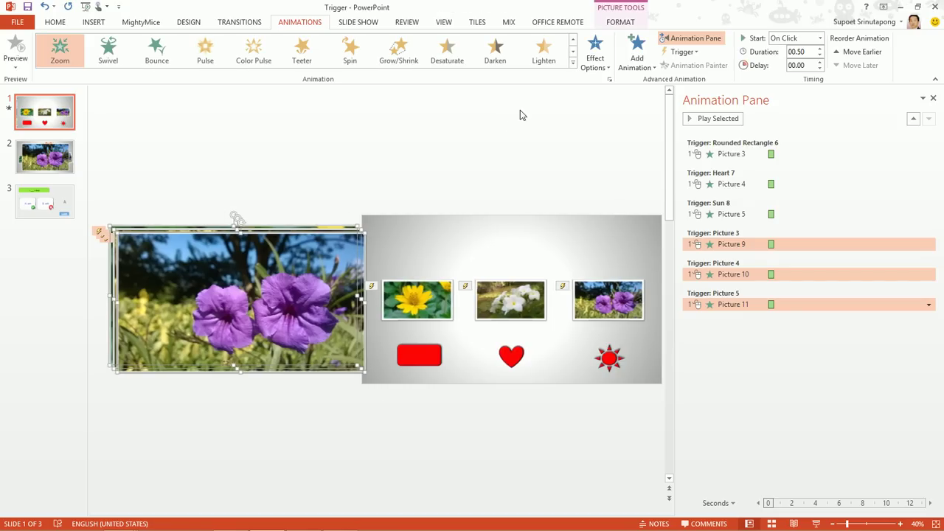
Add a second Zoom exit animation to Pictures 9–11, undoing an accidental replacement of their entrances.
left_click(573, 63)
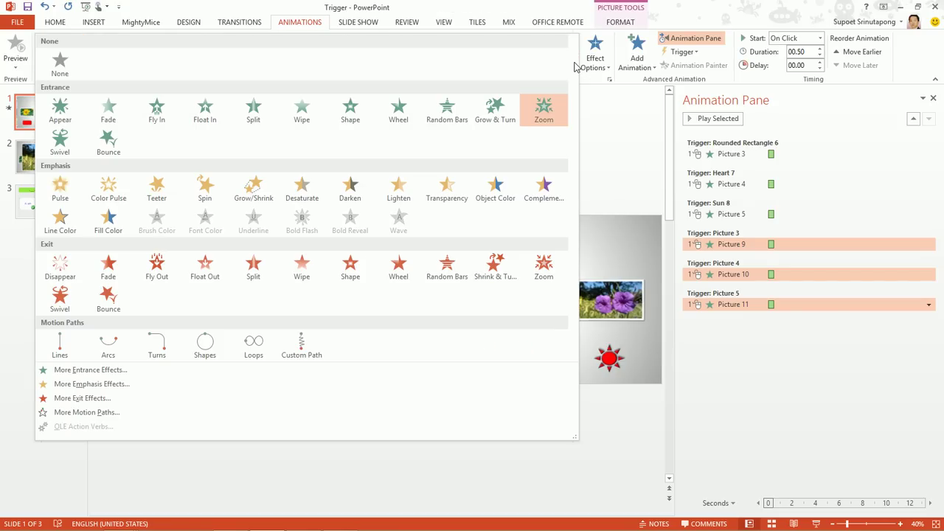
left_click(543, 267)
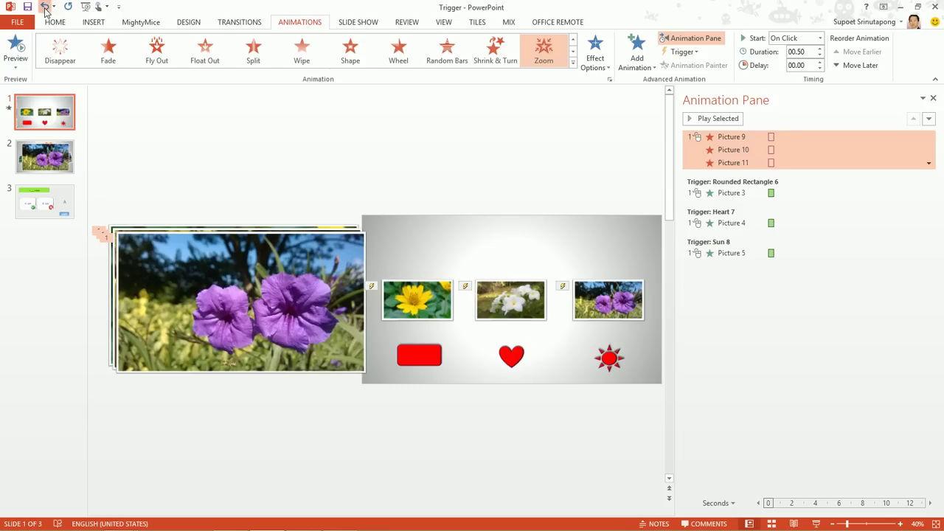
left_click(44, 6)
left_click(637, 53)
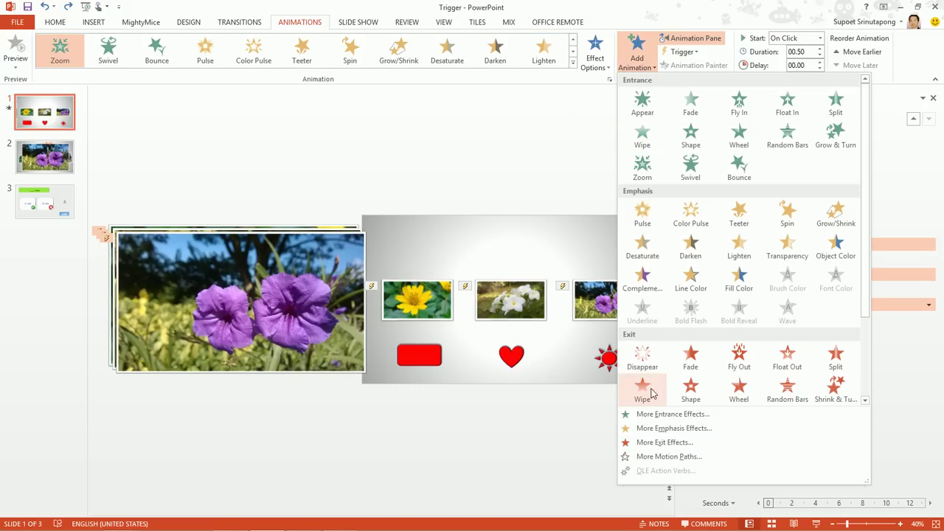
left_click(866, 402)
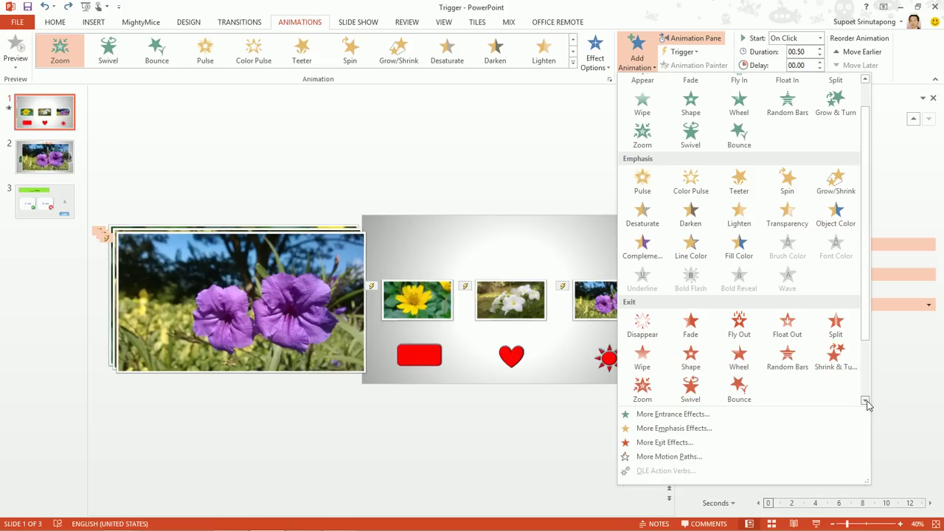
left_click(649, 388)
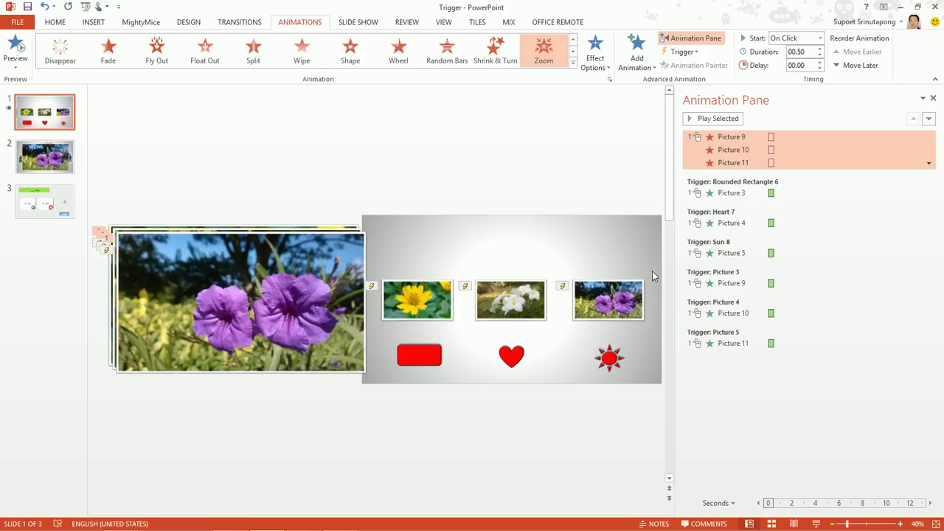
left_click(734, 137)
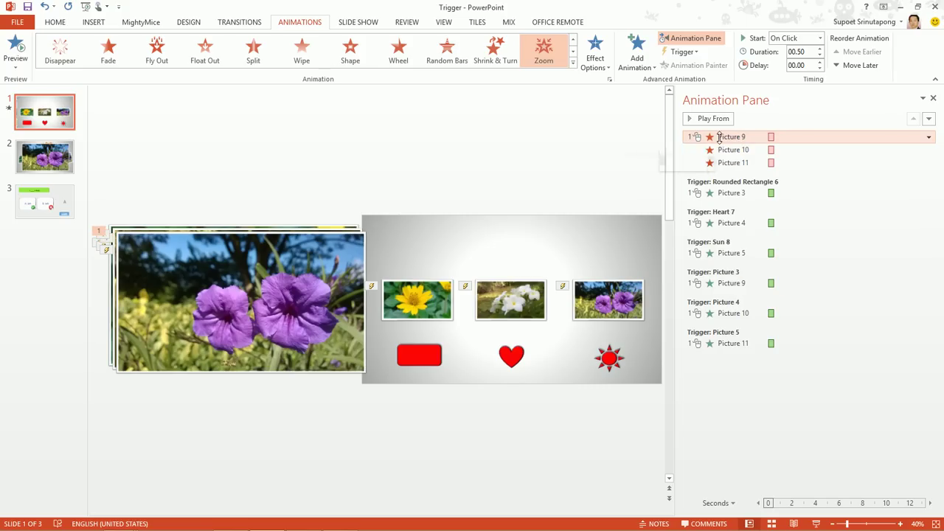
Trigger each large photo's Zoom exit by clicking that same photo: Pictures 9, 10 and 11.
left_click(684, 53)
mouse_move(695, 66)
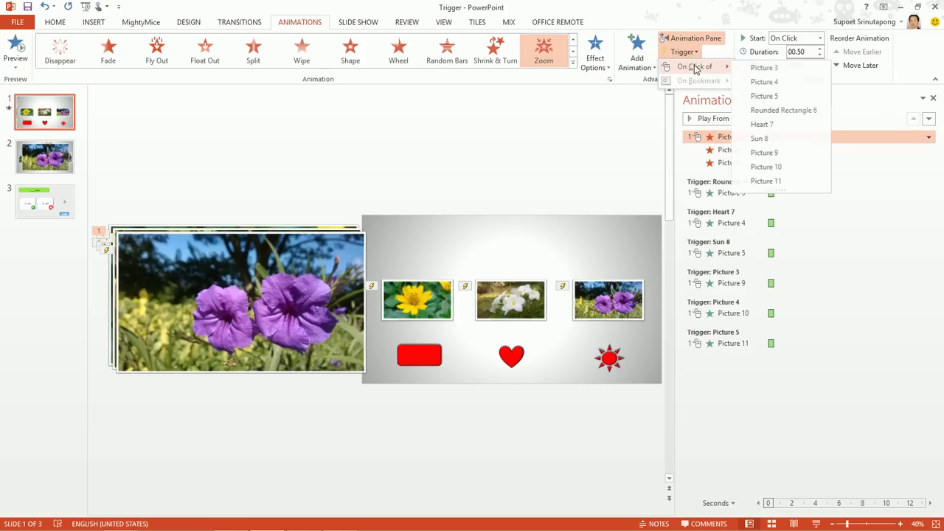
left_click(767, 153)
left_click(734, 138)
left_click(684, 51)
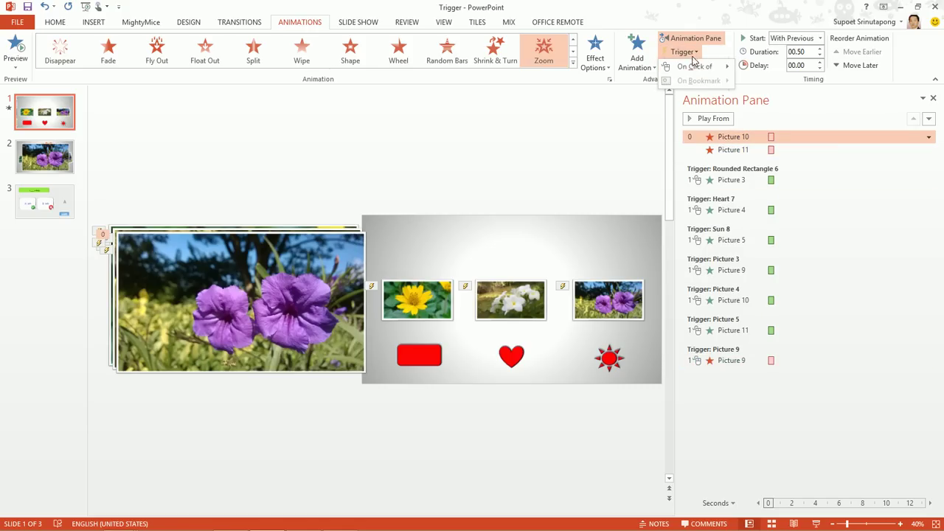
left_click(760, 167)
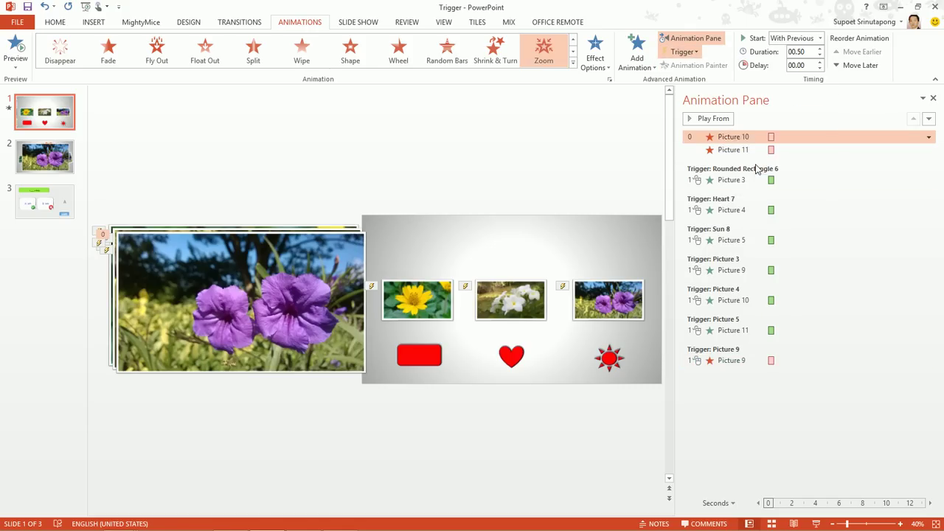
left_click(729, 136)
left_click(691, 54)
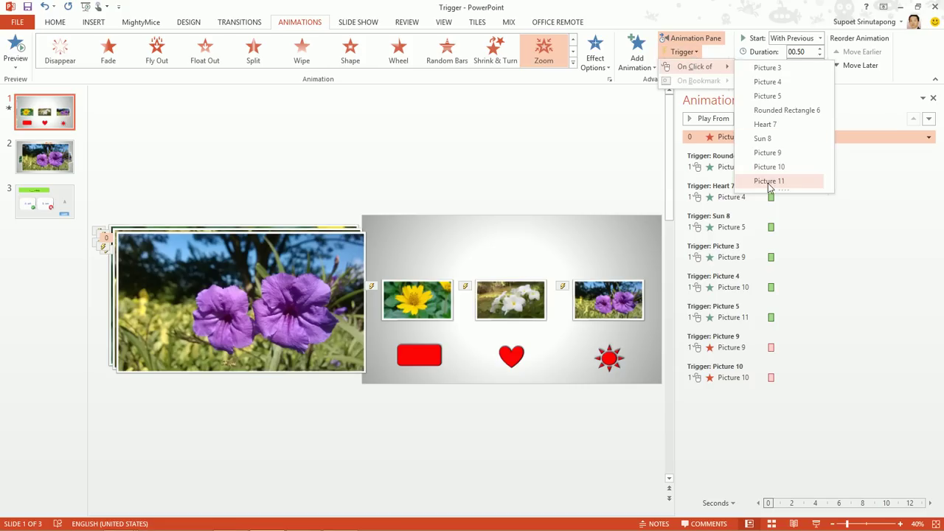
left_click(767, 179)
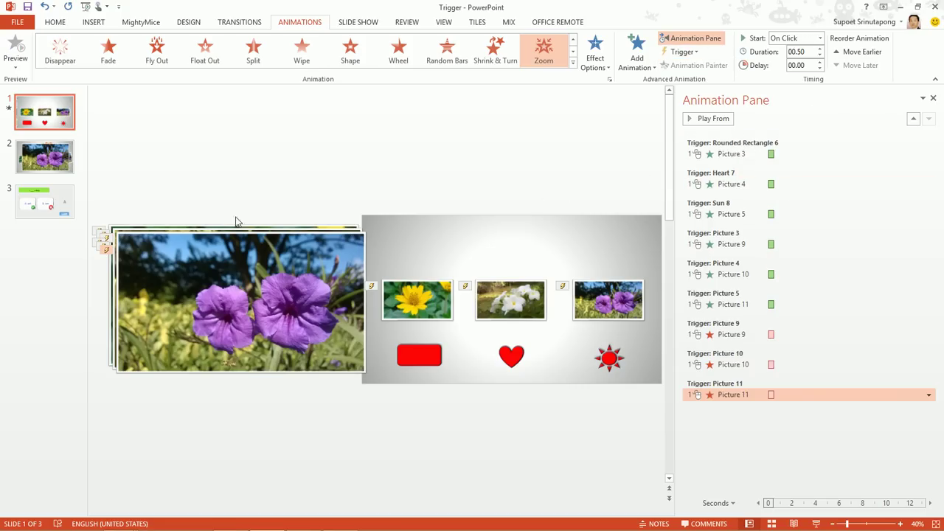
left_click(224, 239)
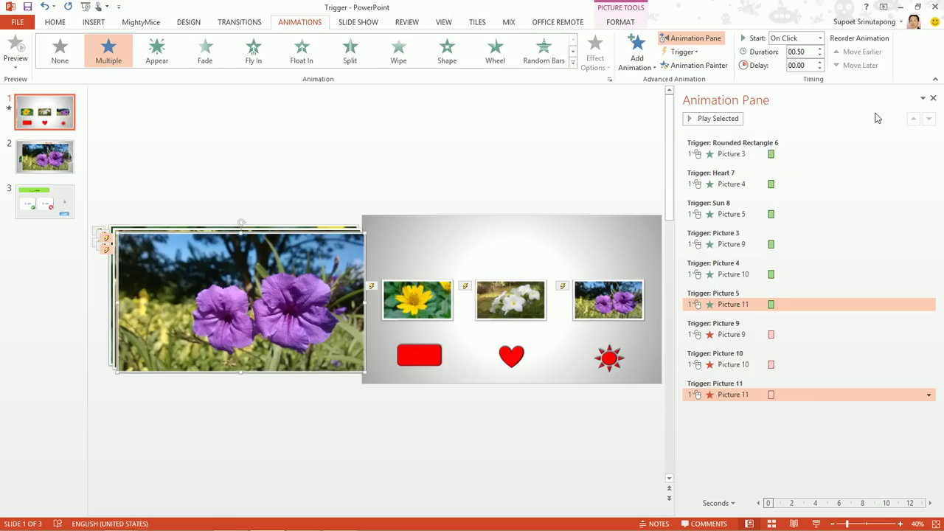
Align the stacked Pictures 9–11 with Align Center and Align Middle, then drag them to the slide's centre.
left_click(933, 98)
mouse_move(126, 205)
left_mouse_down()
mouse_move(338, 391)
mouse_move(401, 404)
left_mouse_up()
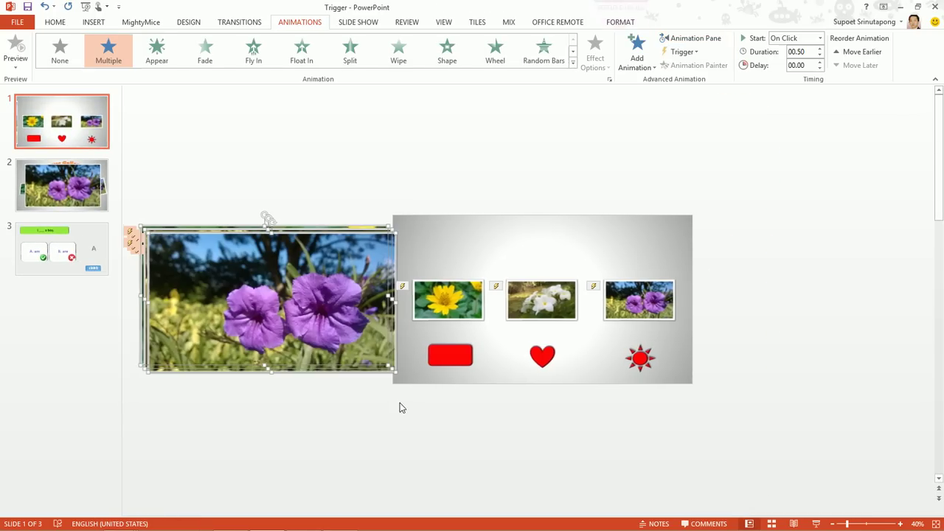
left_click(623, 22)
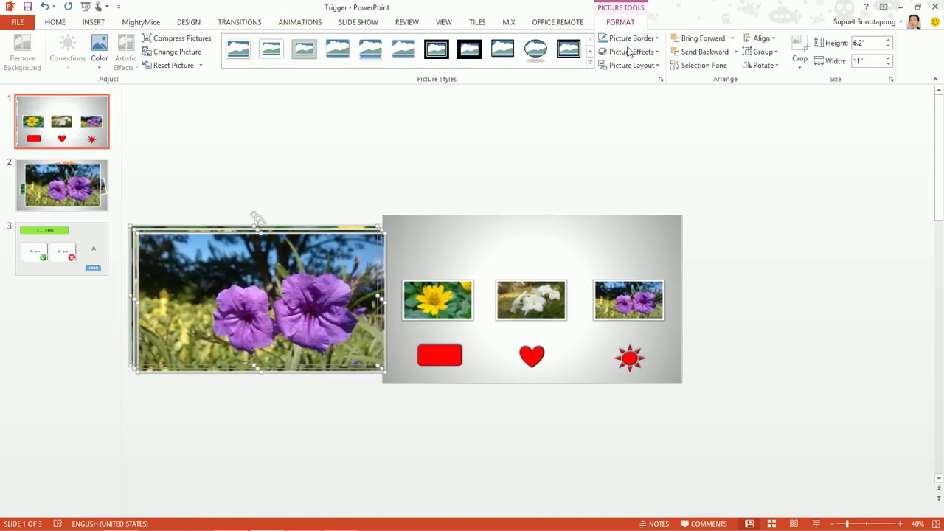
left_click(775, 43)
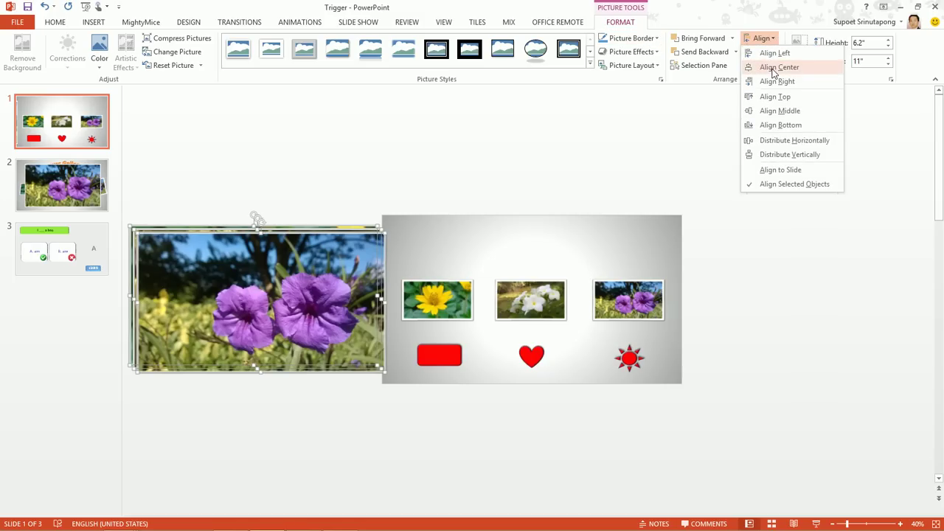
left_click(777, 67)
left_click(767, 38)
left_click(776, 110)
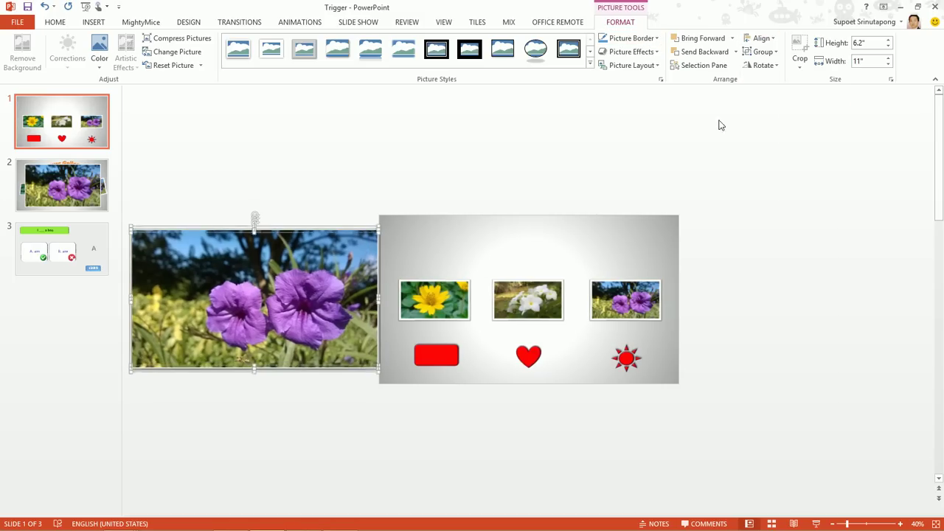
mouse_move(265, 292)
left_mouse_down()
mouse_move(542, 292)
mouse_move(552, 305)
left_mouse_up()
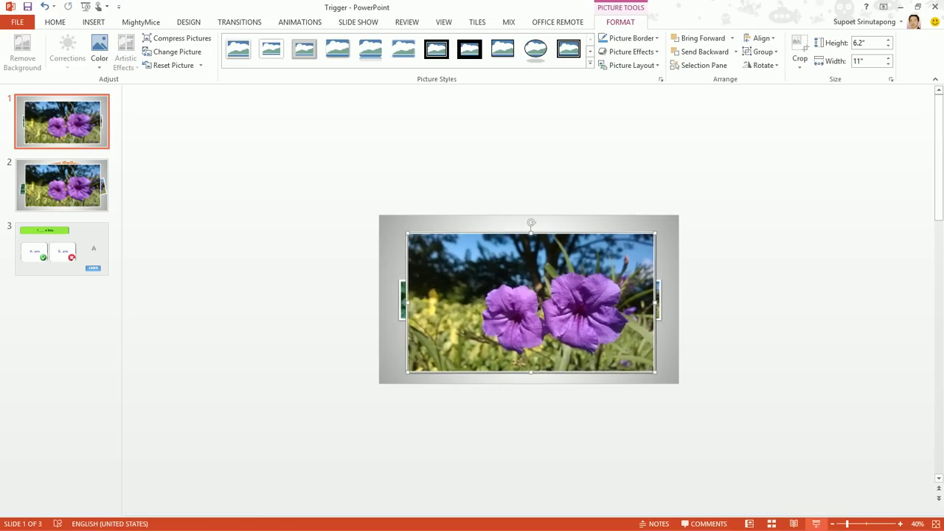
left_click(816, 524)
left_click(177, 459)
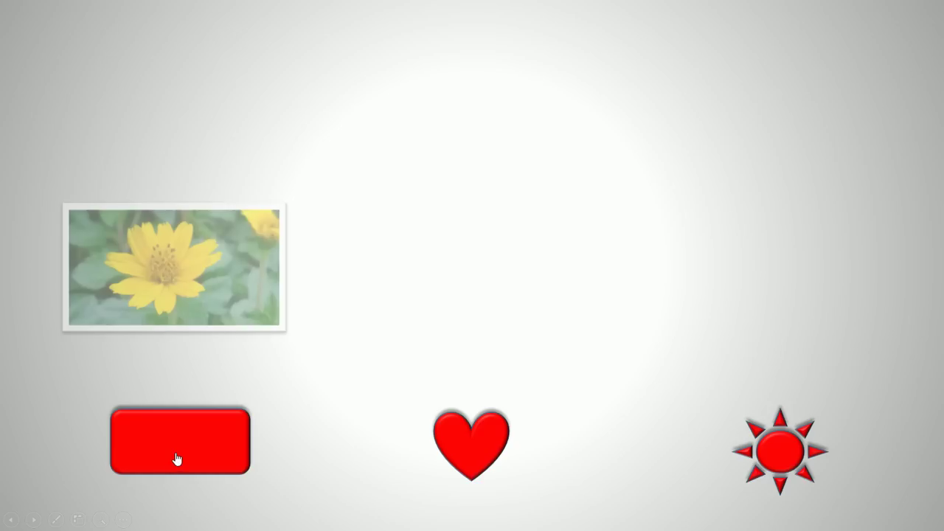
left_click(184, 274)
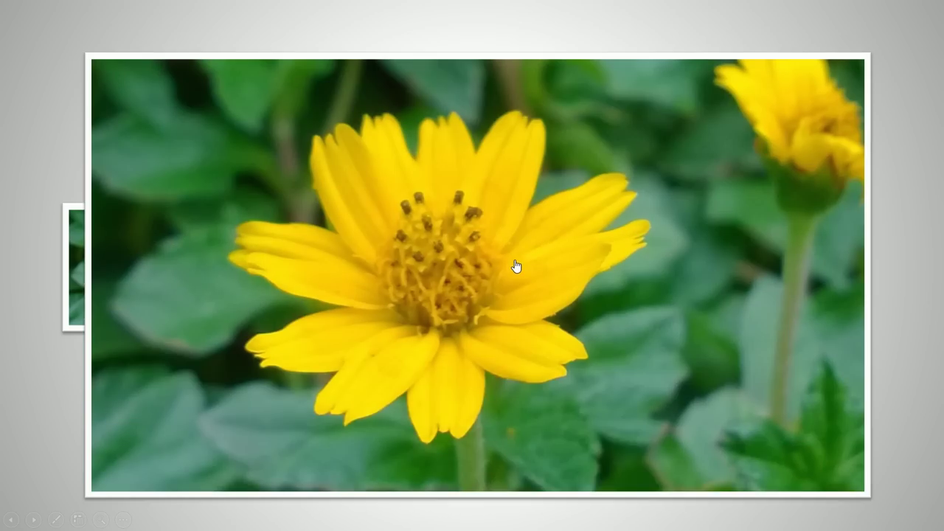
left_click(516, 266)
left_click(778, 457)
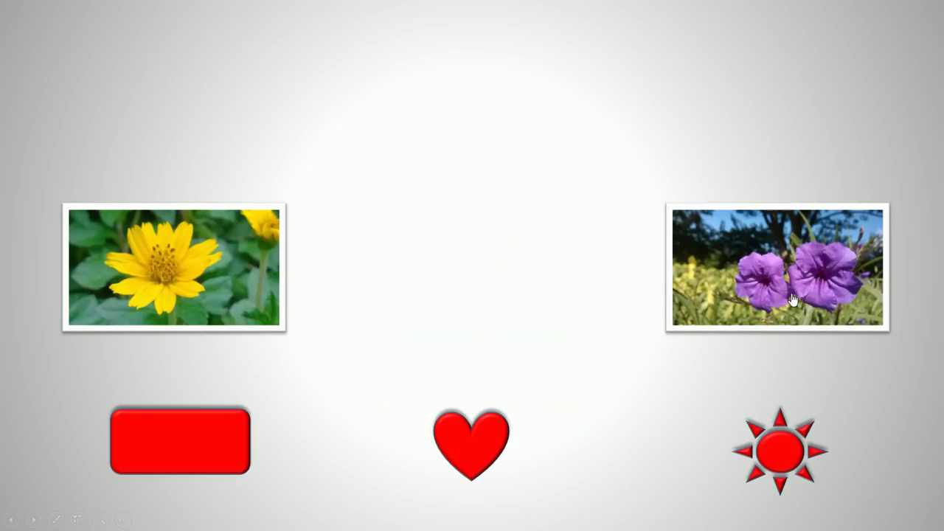
left_click(792, 299)
left_click(567, 290)
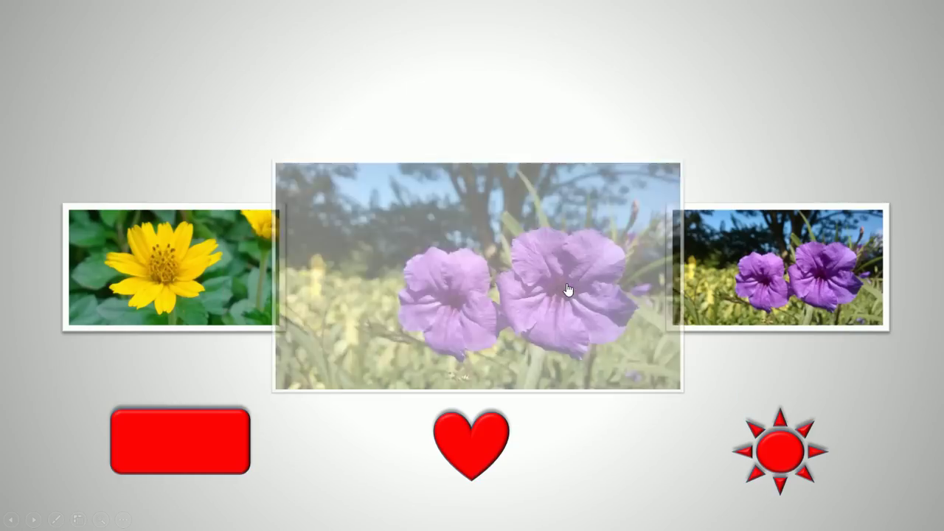
left_click(483, 436)
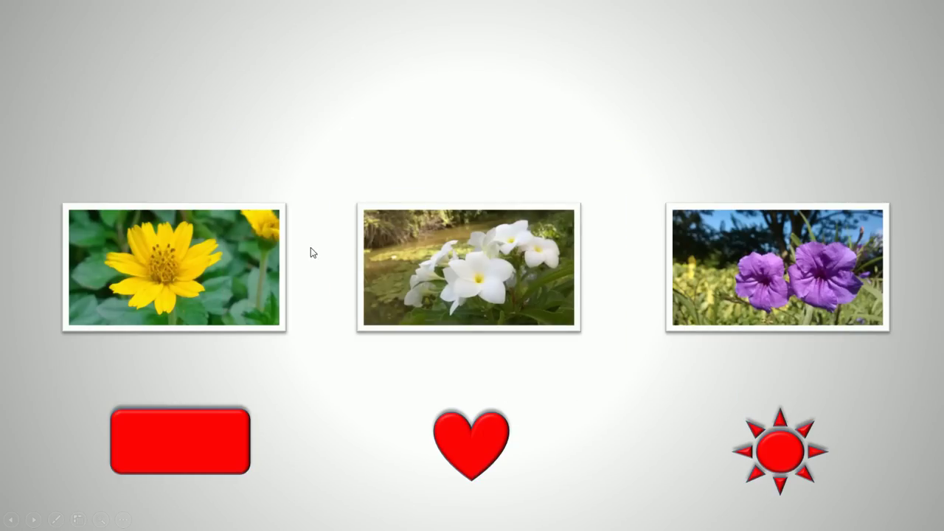
left_click(436, 285)
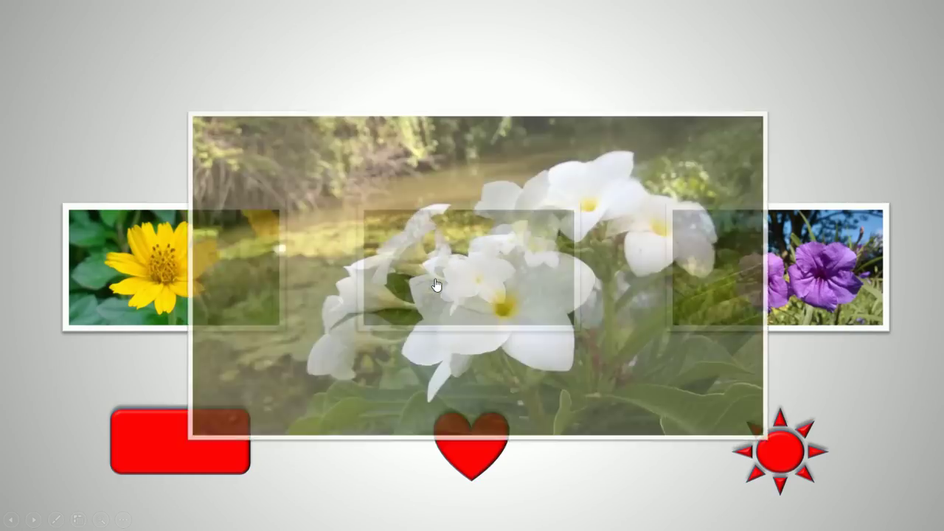
left_click(516, 262)
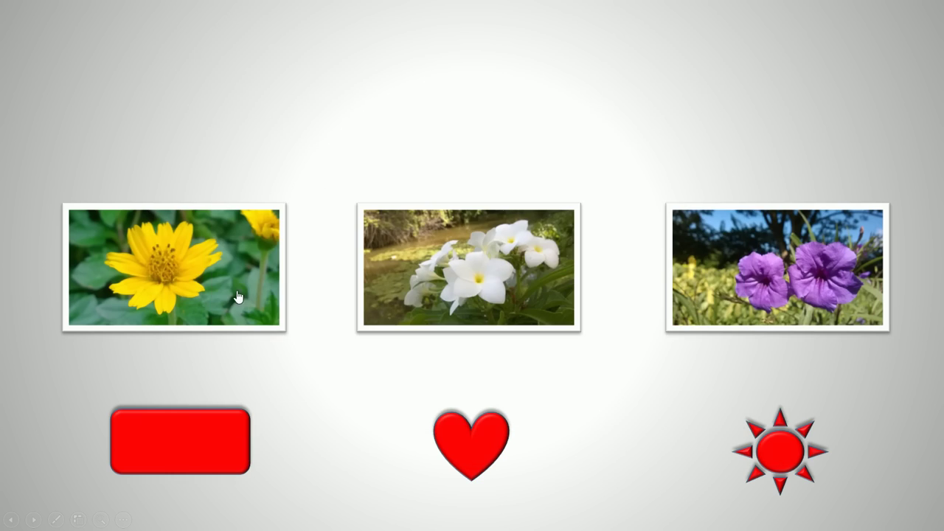
left_click(194, 282)
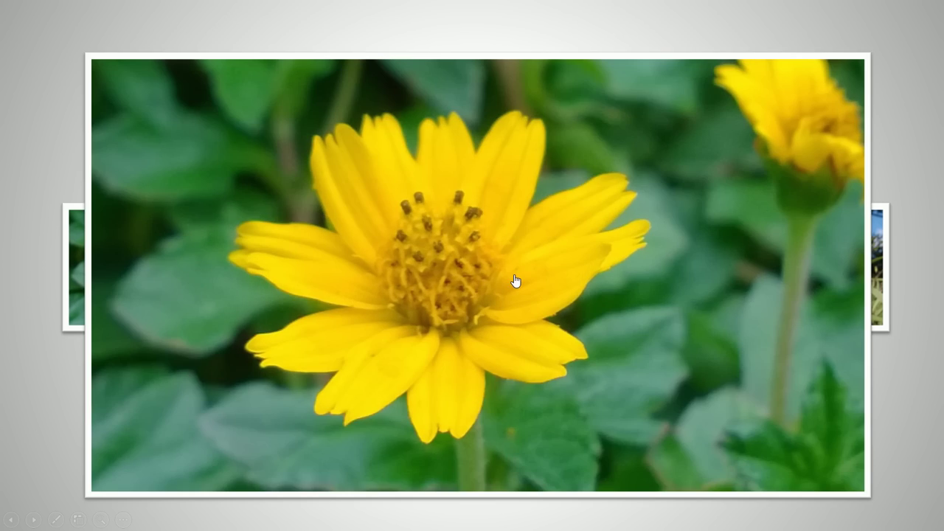
left_click(515, 281)
left_click(809, 294)
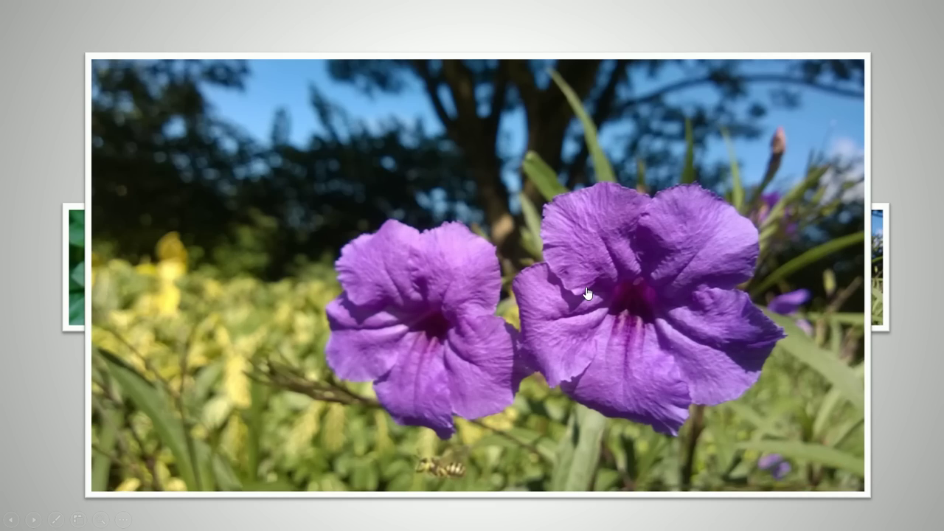
left_click(587, 294)
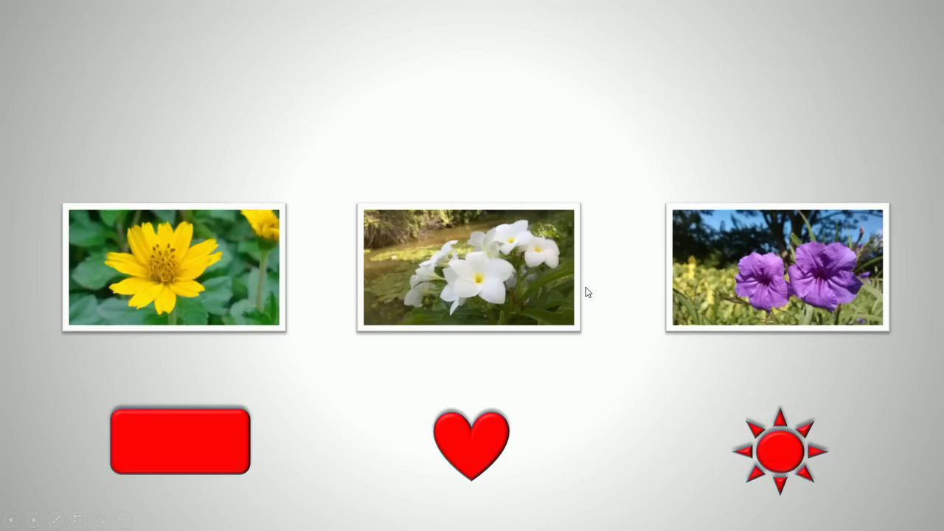
key("Escape")
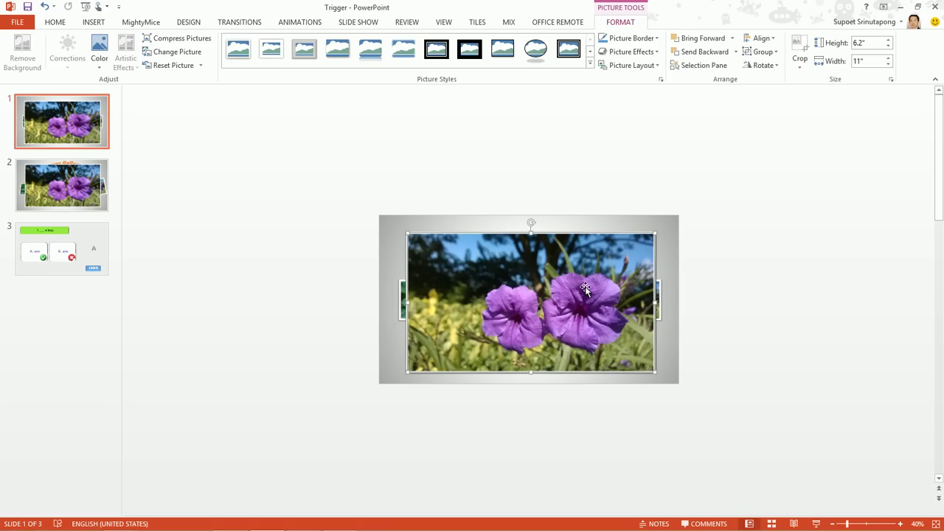
Show slide 3, the 'I ___ a boy.' quiz, at 80% zoom with its Animations tab.
left_click(89, 240)
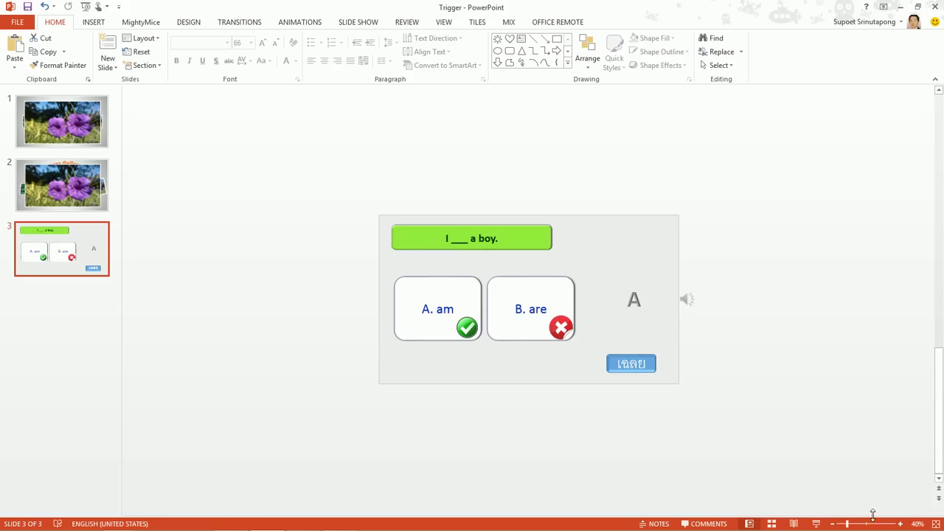
left_click(900, 524)
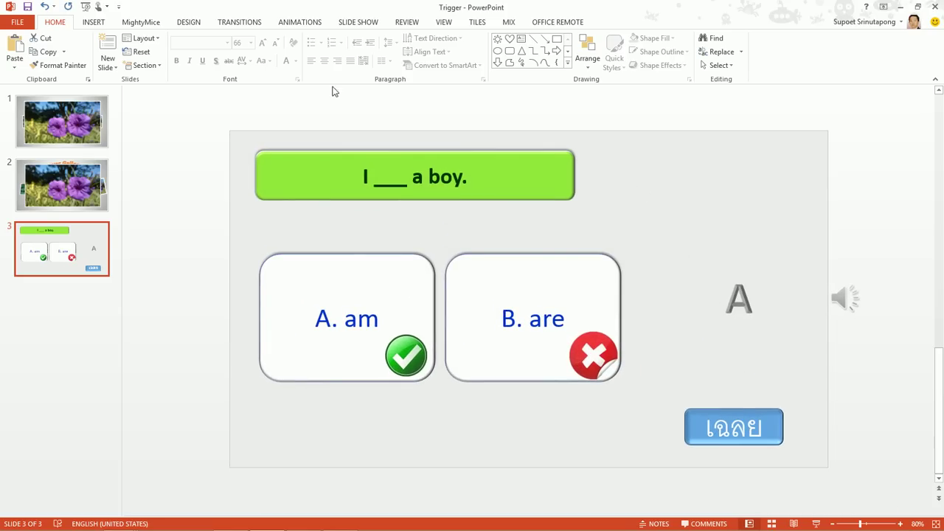
left_click(293, 24)
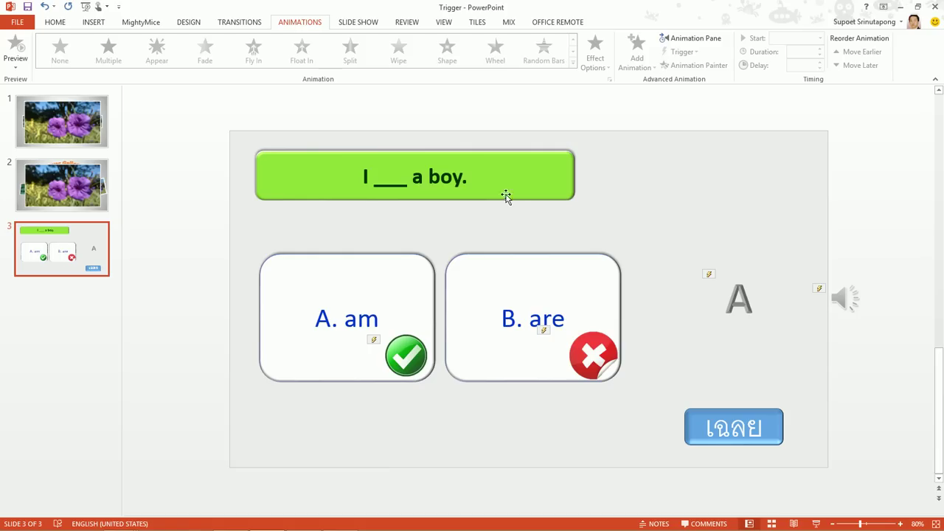
left_click(565, 164)
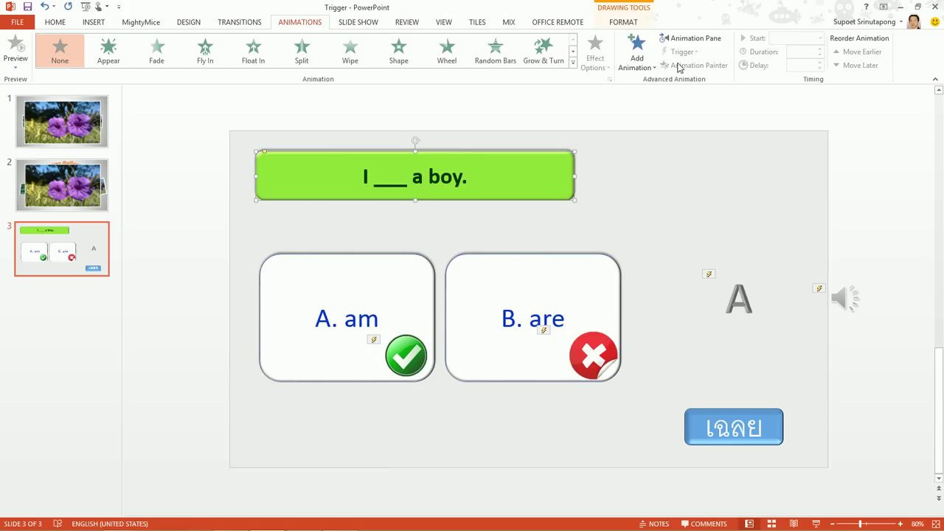
left_click(685, 204)
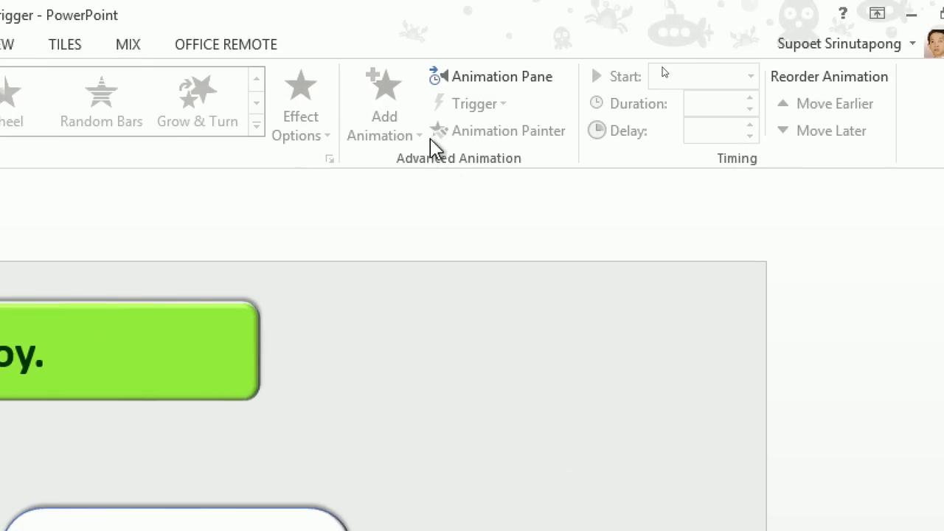
left_click(472, 124)
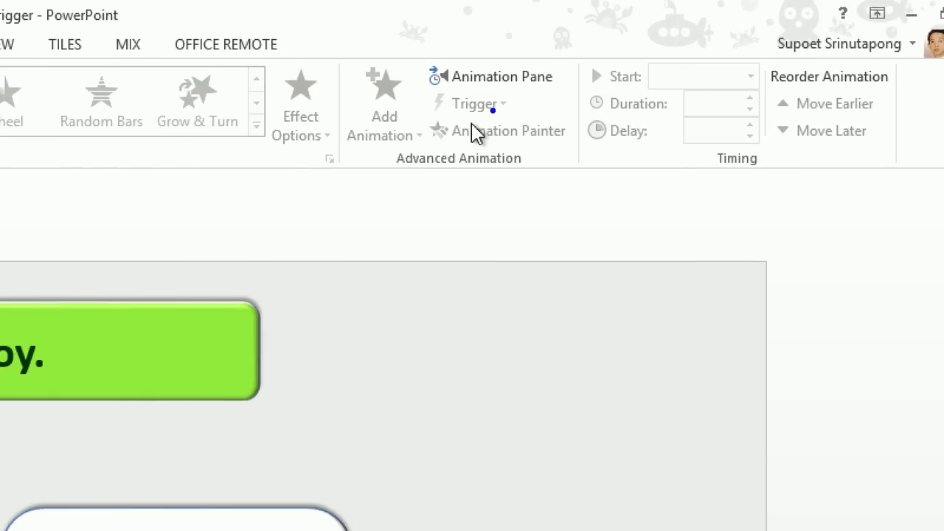